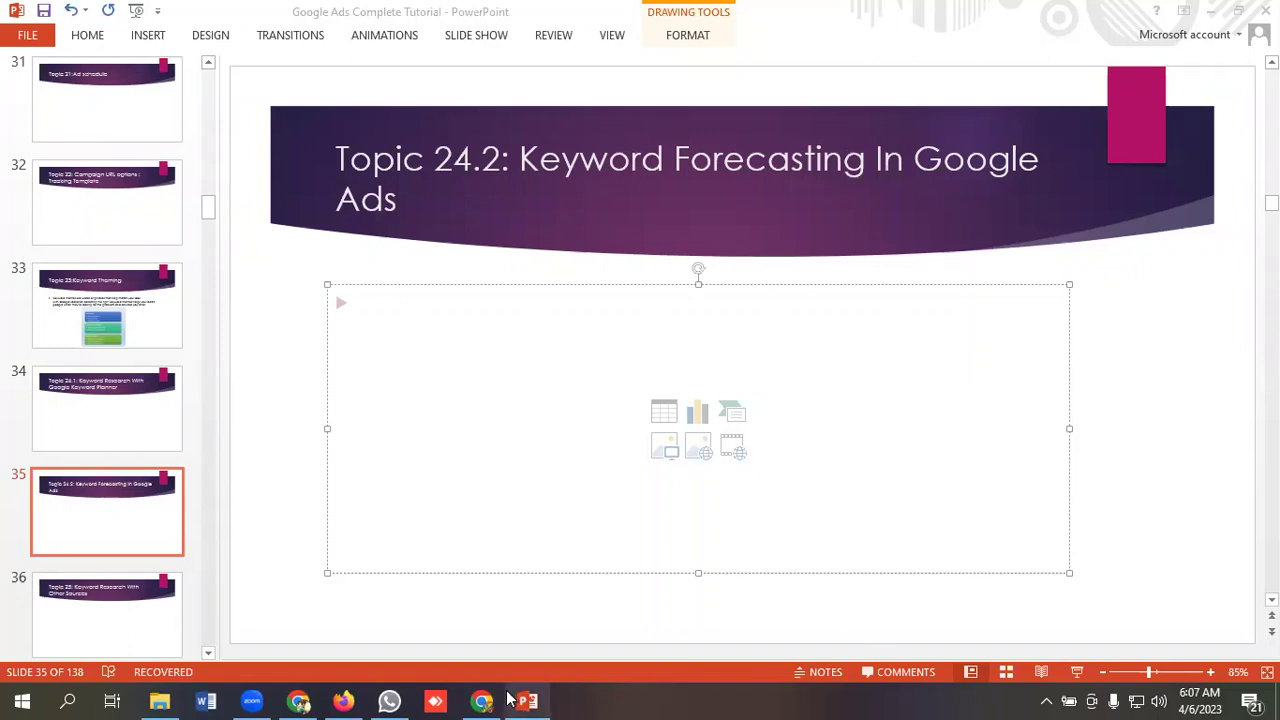
Step: Switch from the PowerPoint Keyword Forecasting slide to the Google Ads overview in Chrome
left_click(482, 701)
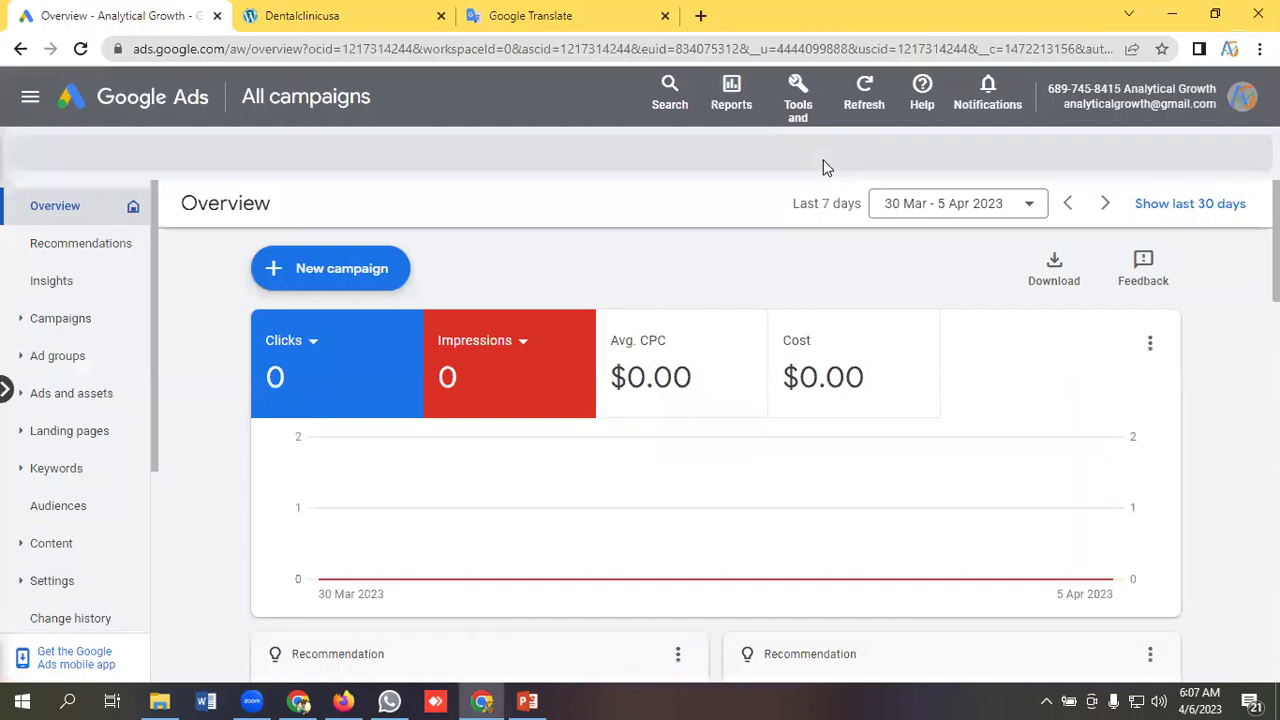
Step: Open Keyword Planner's search volume and forecasts entry, then select the eight dental keywords on Google Translate
left_click(800, 88)
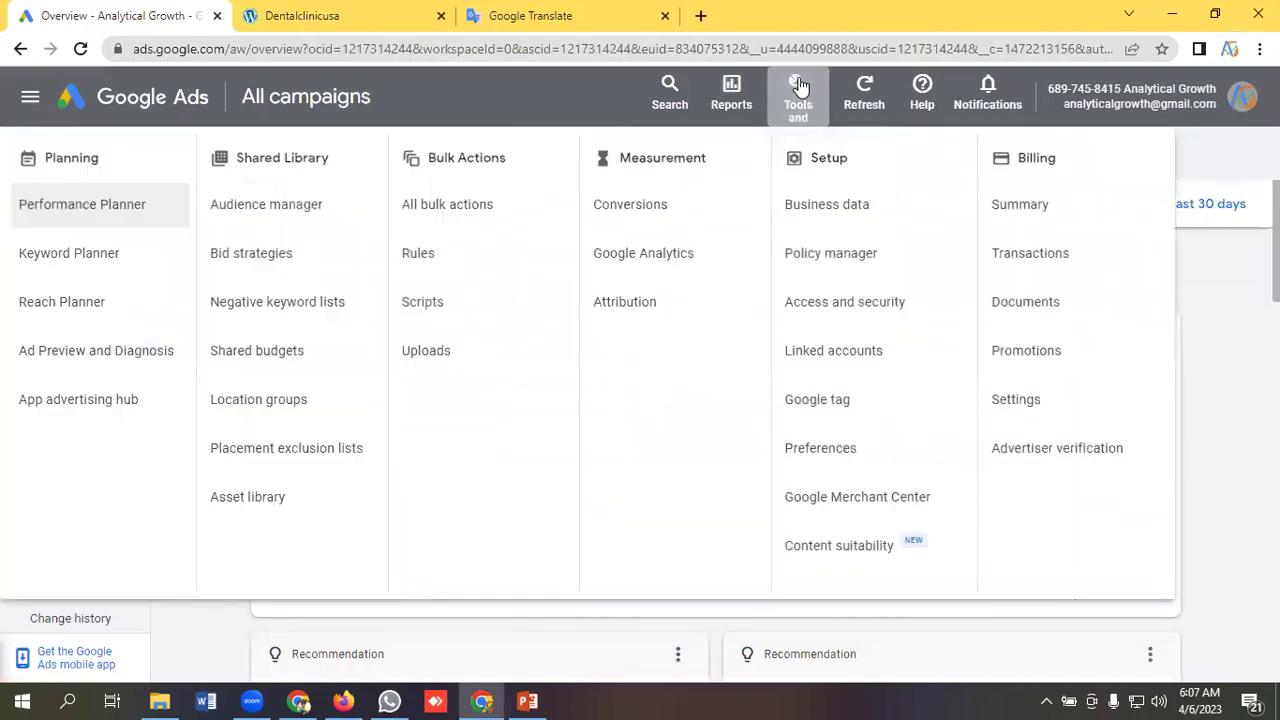
left_click(90, 257)
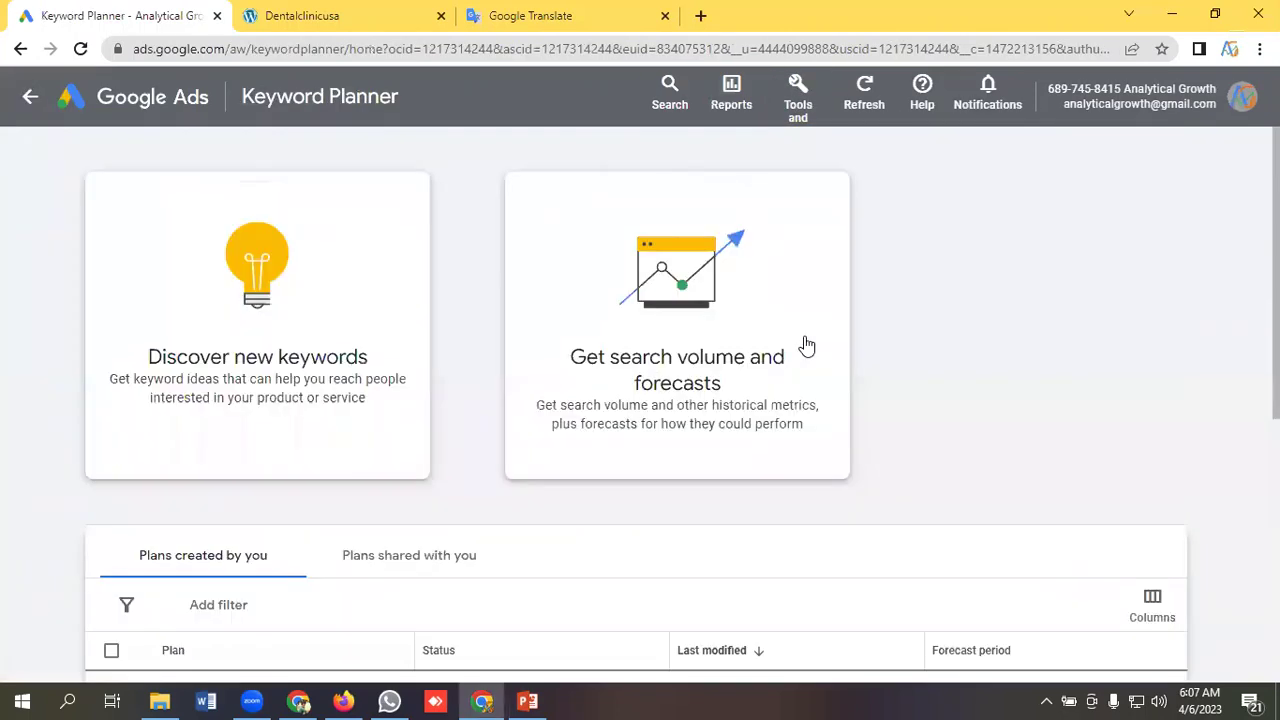
left_click(678, 288)
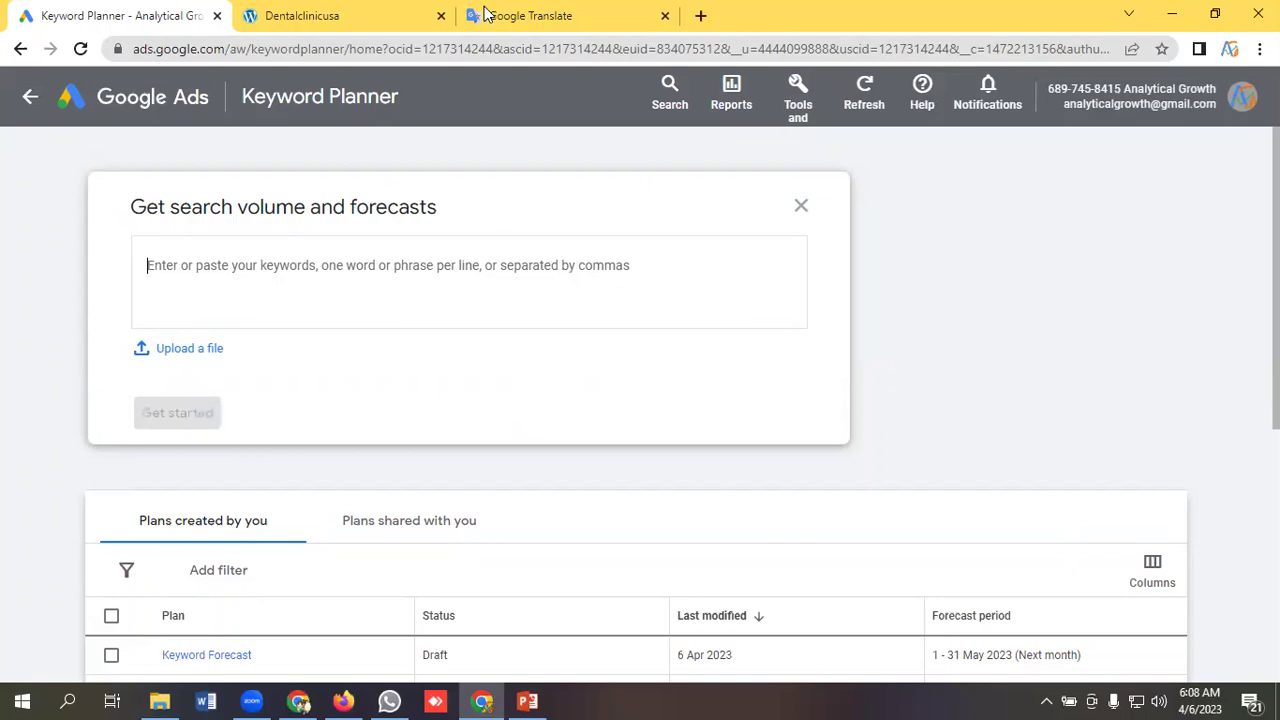
left_click(545, 12)
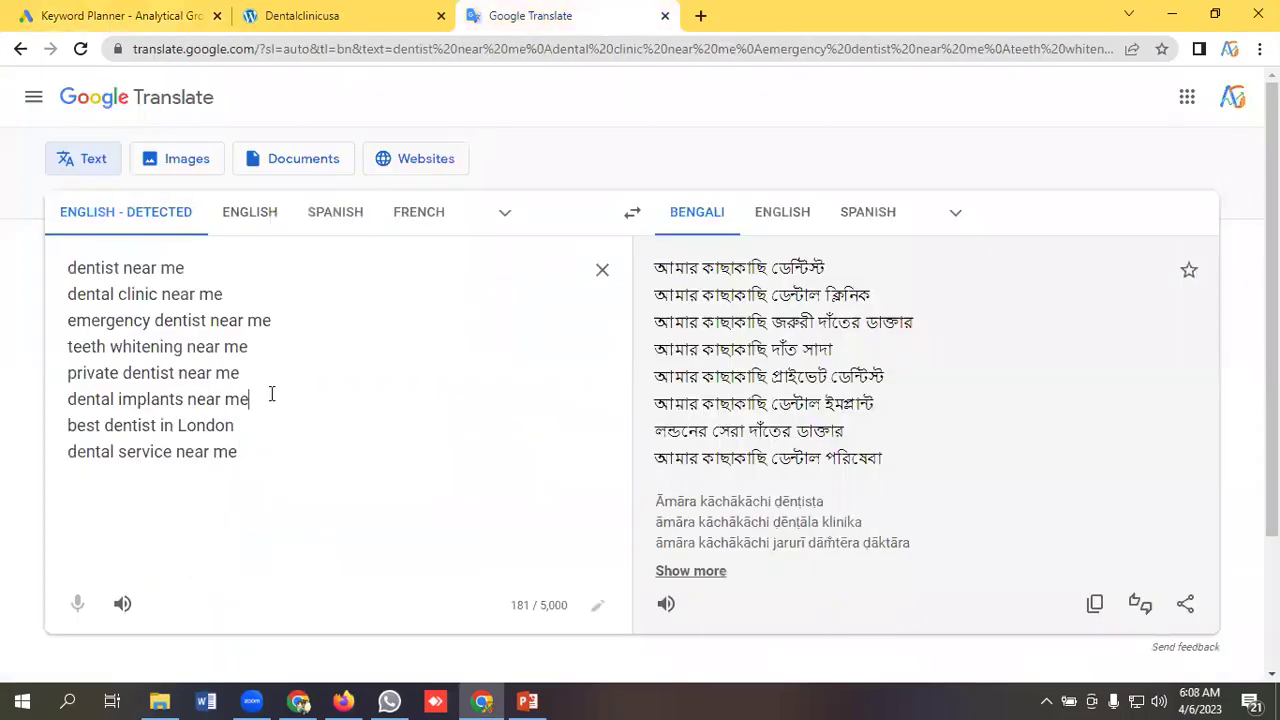
key("ctrl+a")
key("ctrl+c")
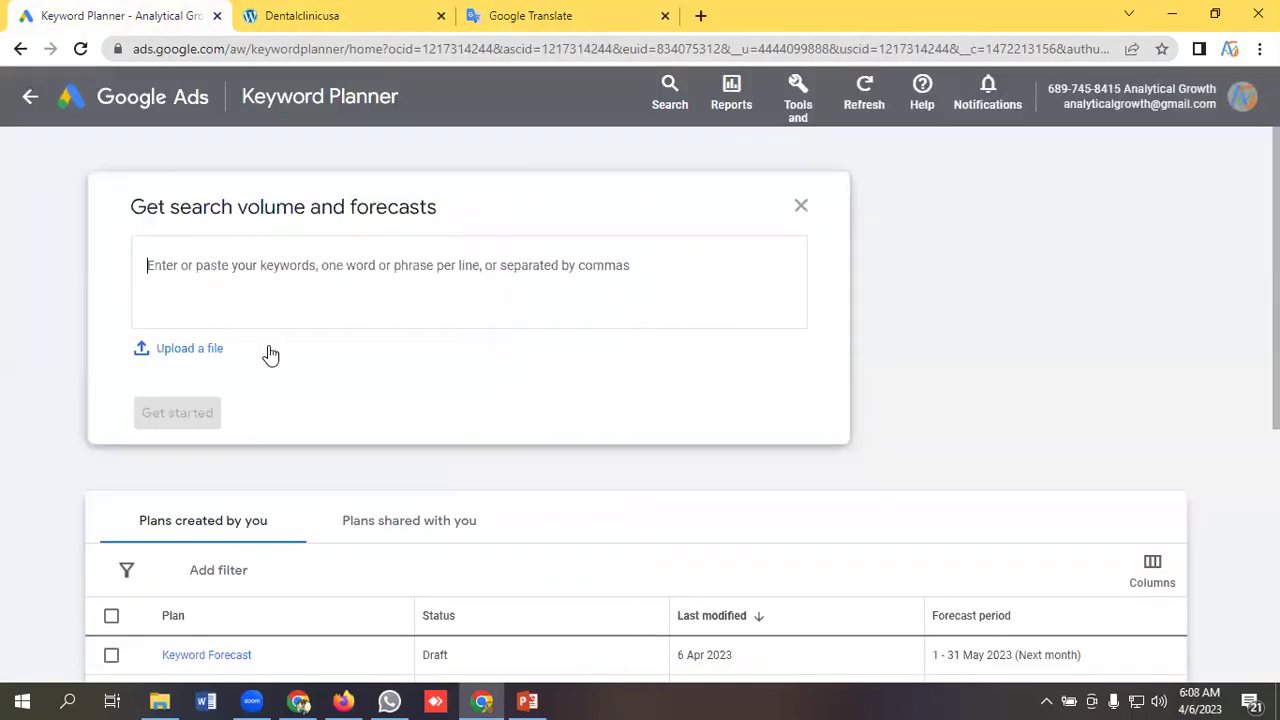
Step: Paste the eight dental keywords into Keyword Planner, create the plan and view its Forecast page
left_click(115, 15)
left_click(226, 262)
key("ctrl+v")
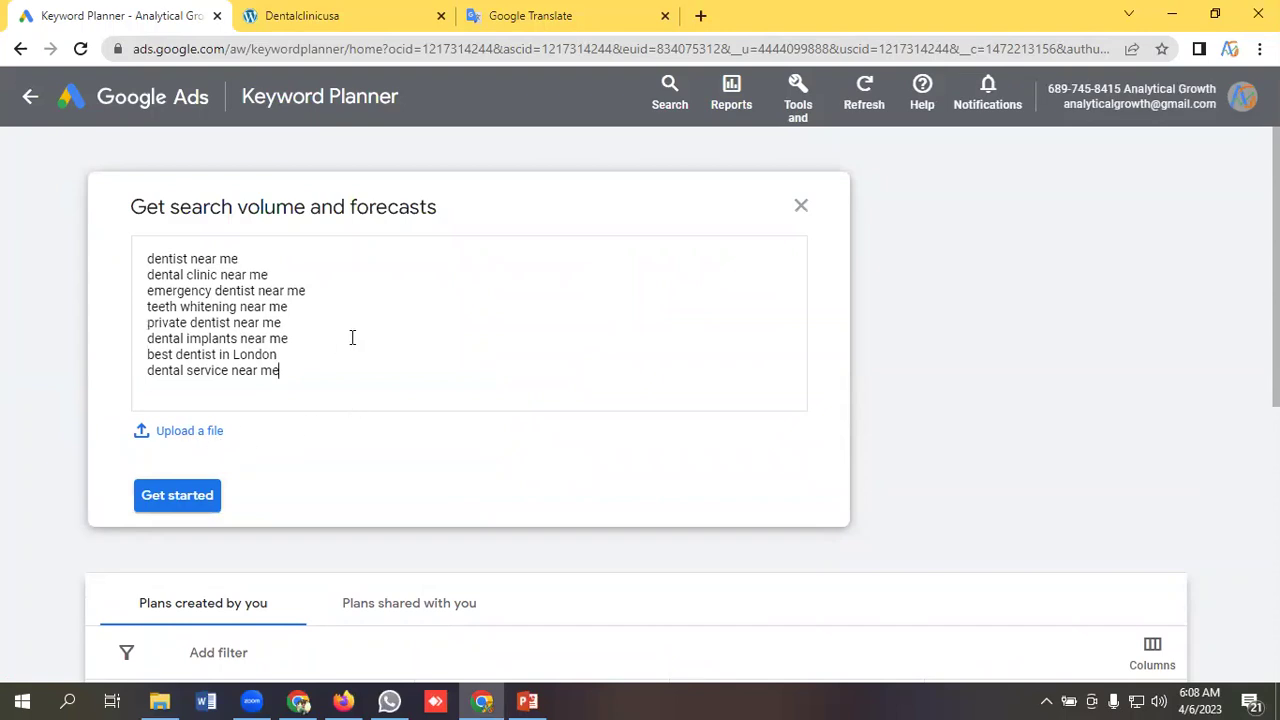
scroll(352, 337, "down", 1)
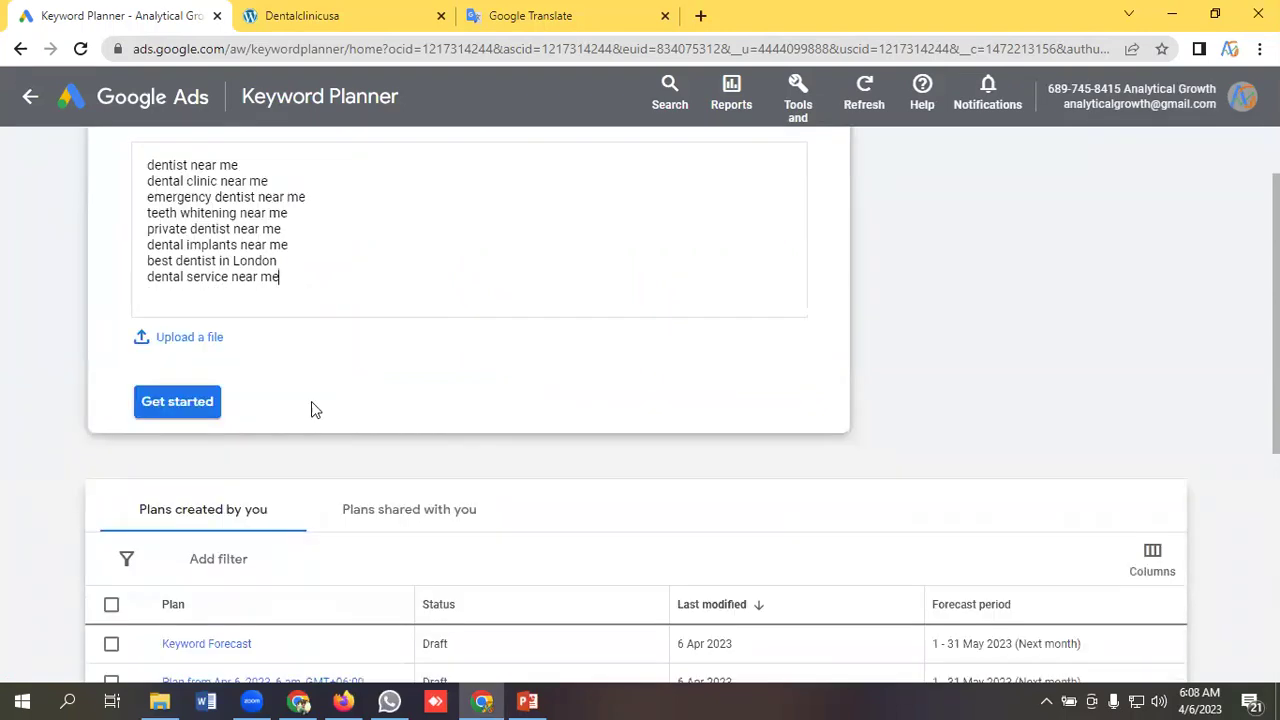
left_click(182, 401)
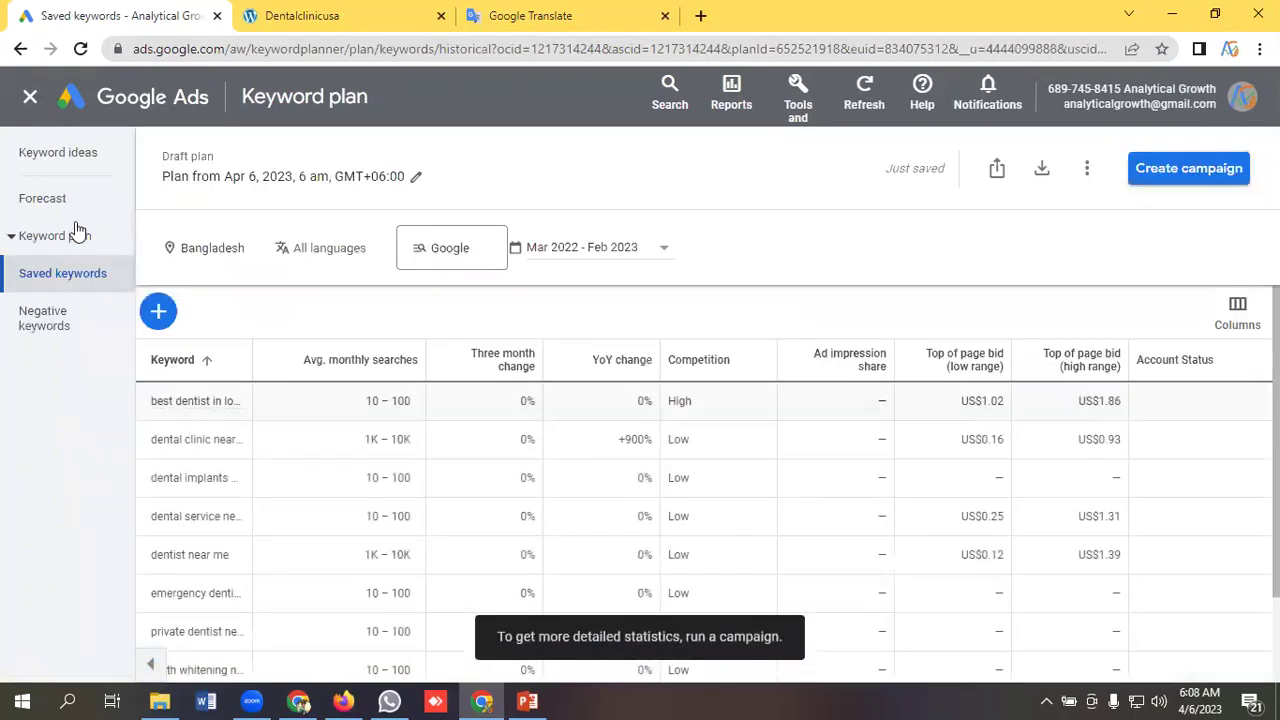
left_click(45, 203)
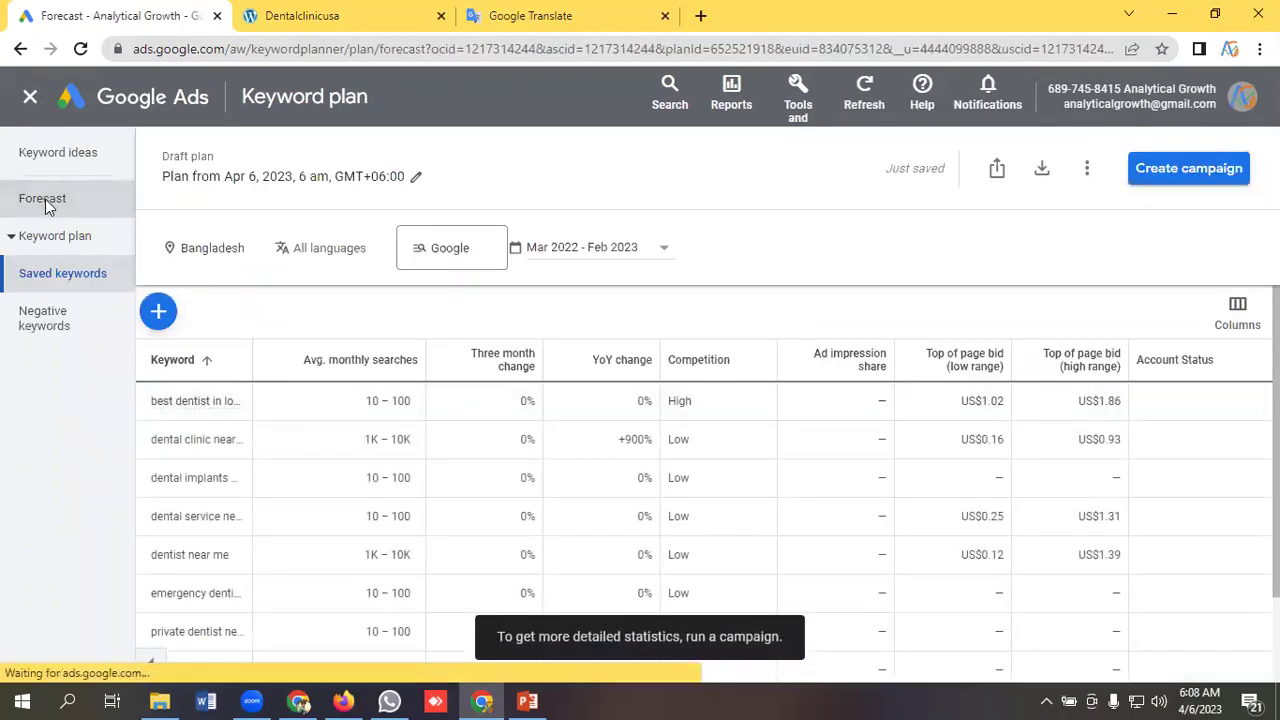
Step: Rename the draft plan to 'Keyword Forecast' and save the name
left_click(415, 164)
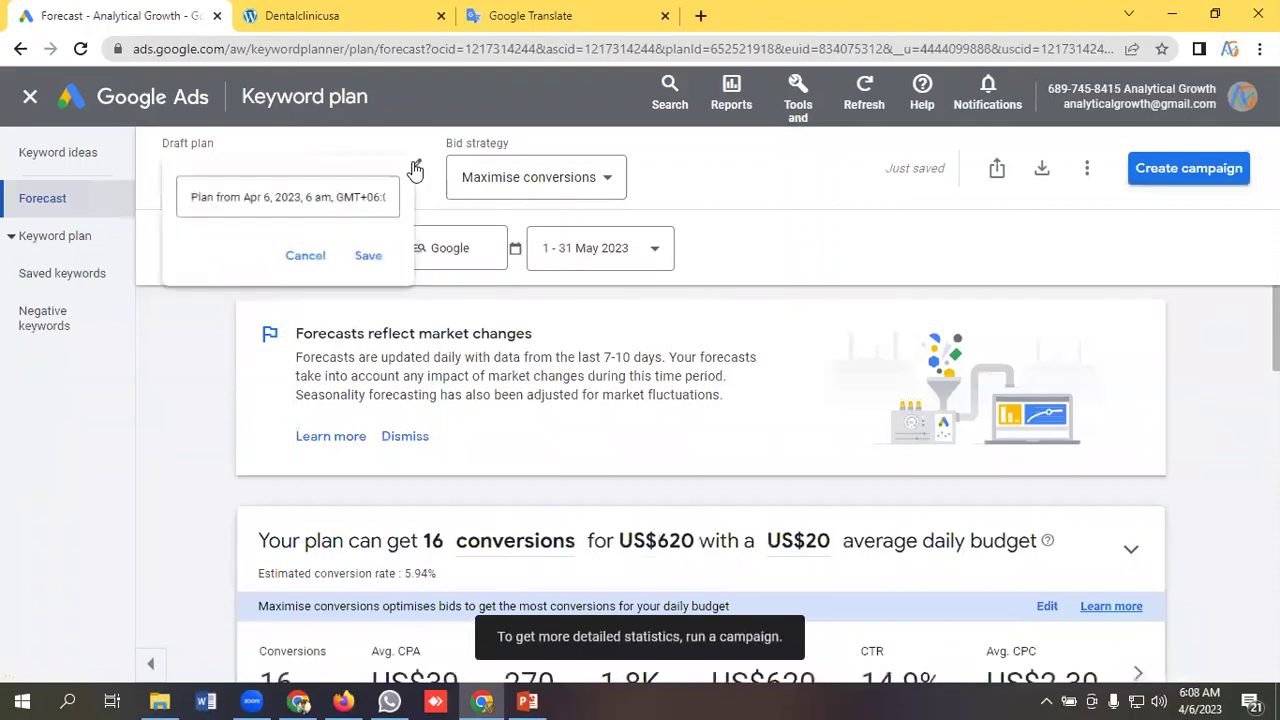
triple_click(290, 200)
key("BackSpace")
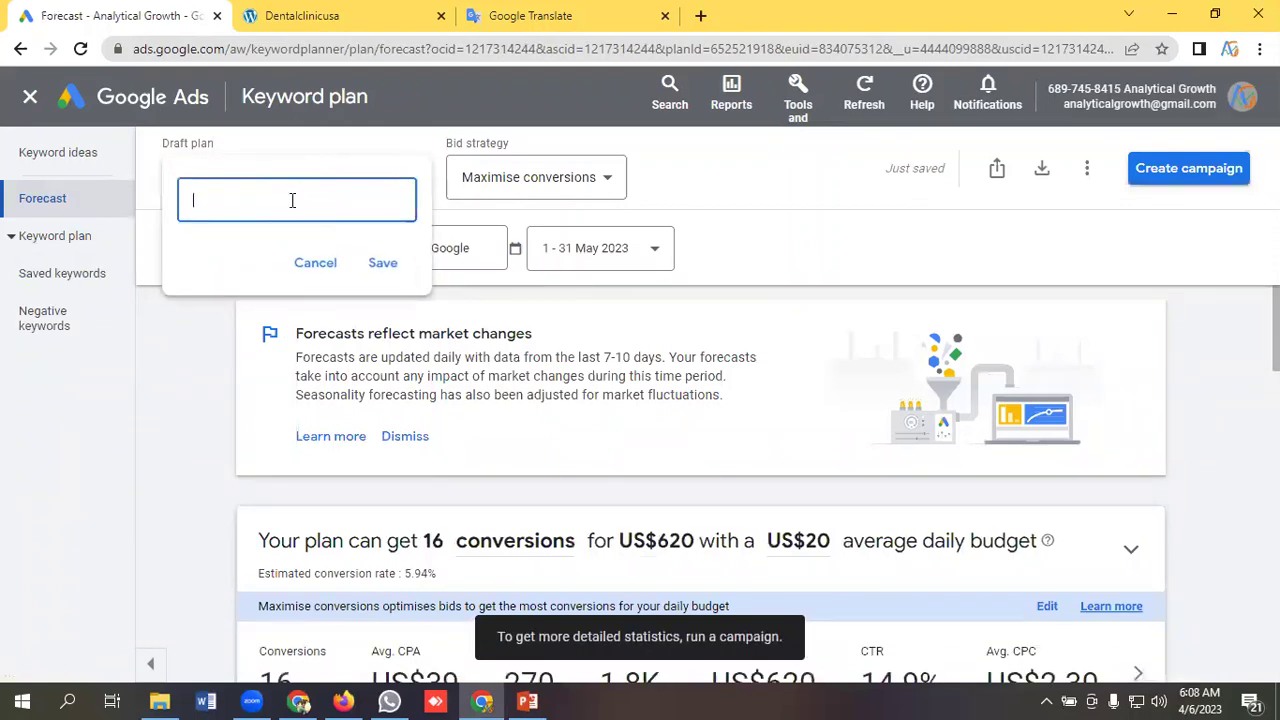
type("Keyword Forecast")
left_click(384, 265)
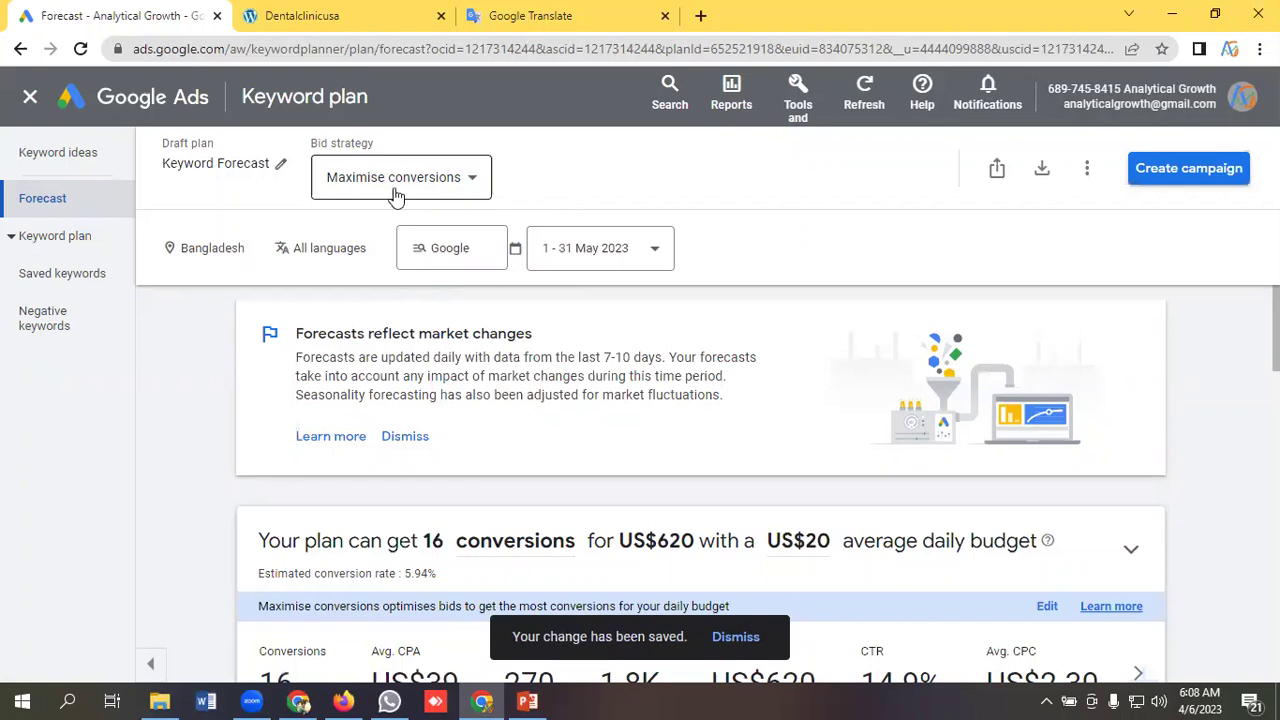
Step: Keep Maximise conversions as the plan's bid strategy
left_click(462, 178)
left_click(465, 232)
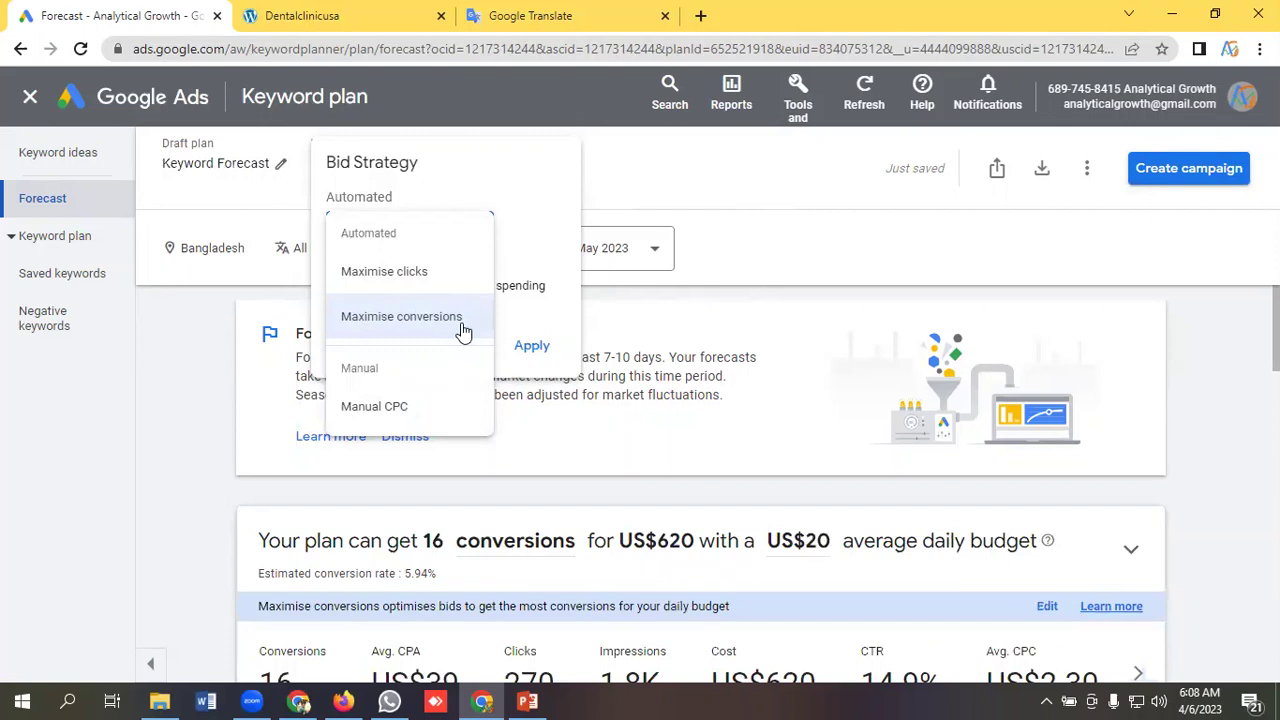
left_click(760, 192)
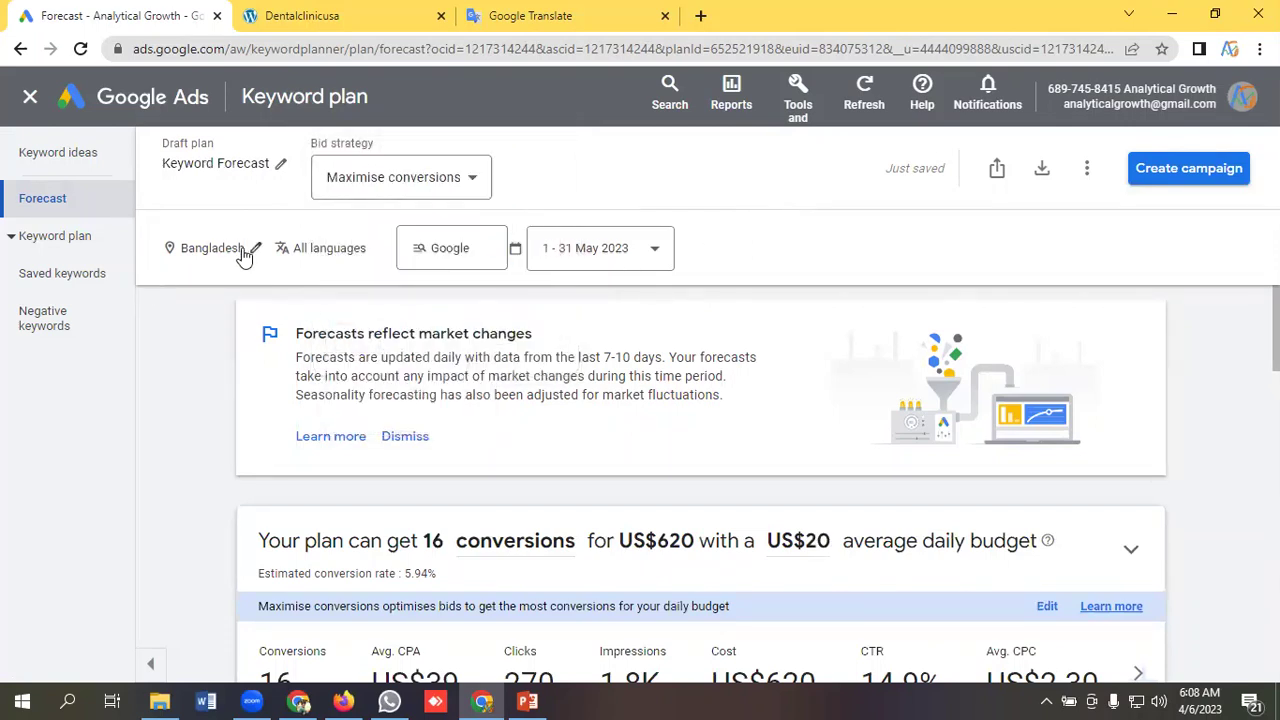
Step: Replace Bangladesh with United Kingdom as the forecast's targeted location and save
left_click(250, 252)
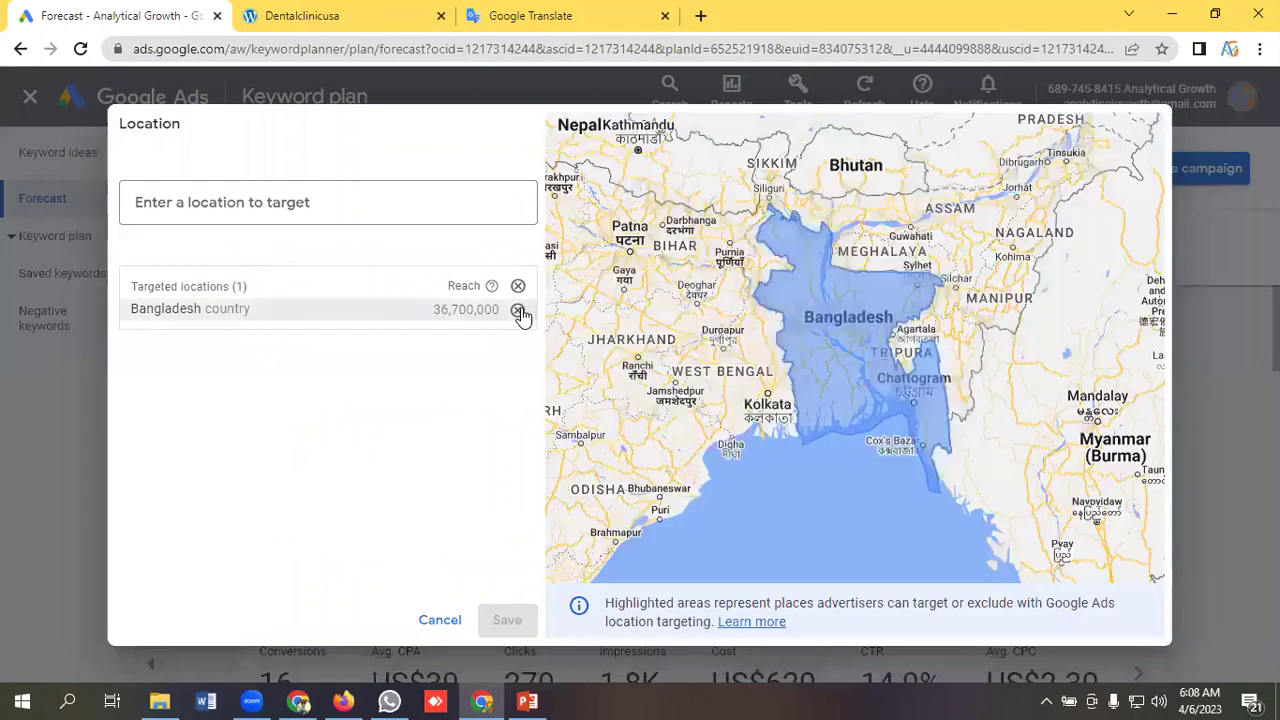
left_click(283, 203)
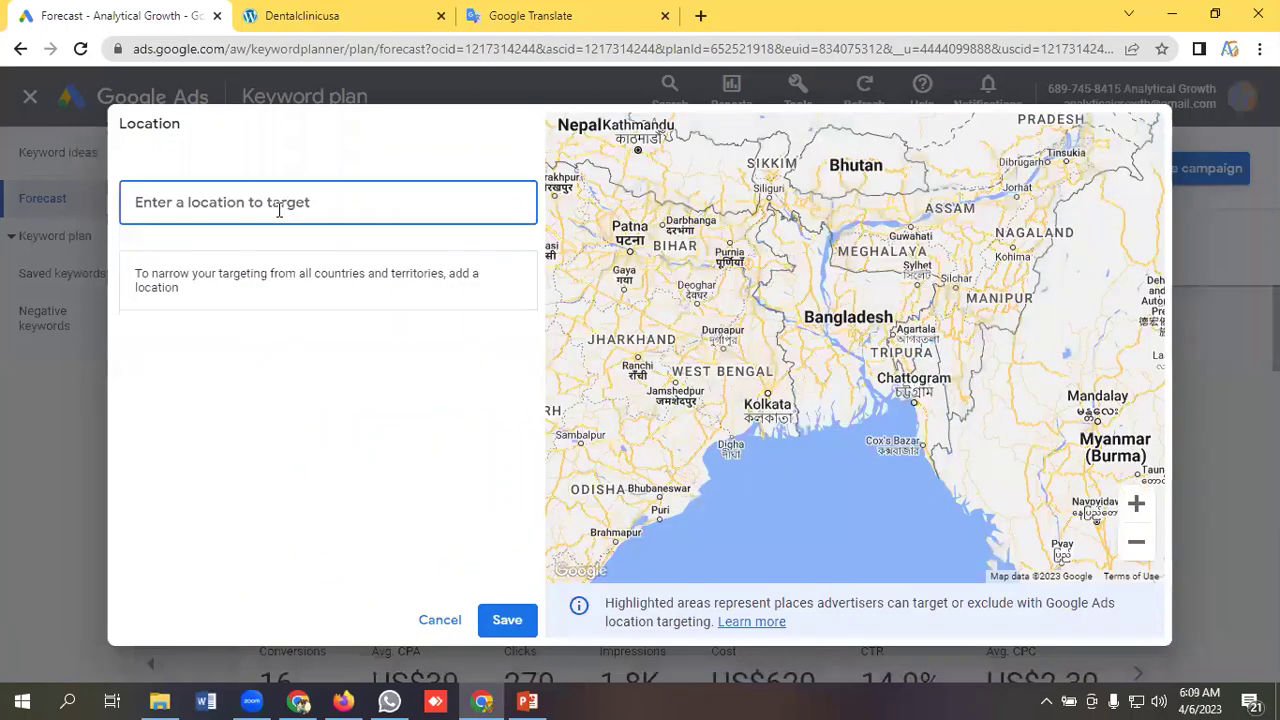
type("United")
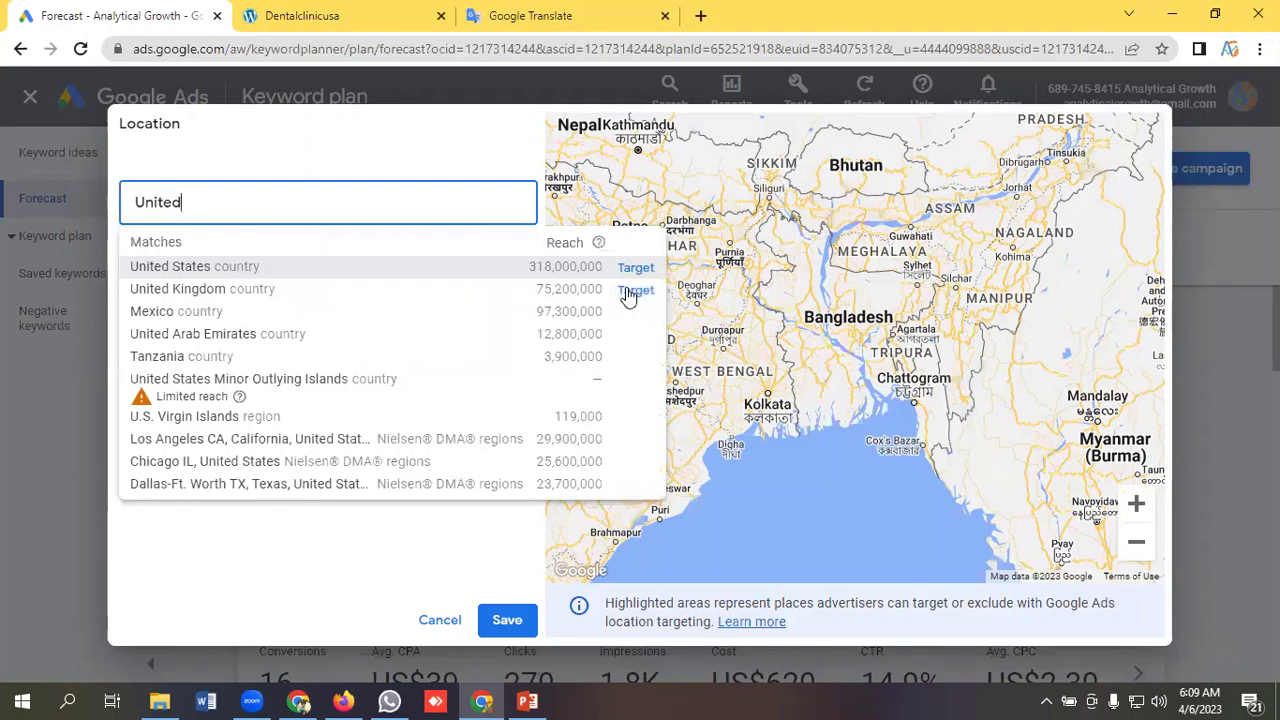
left_click(632, 291)
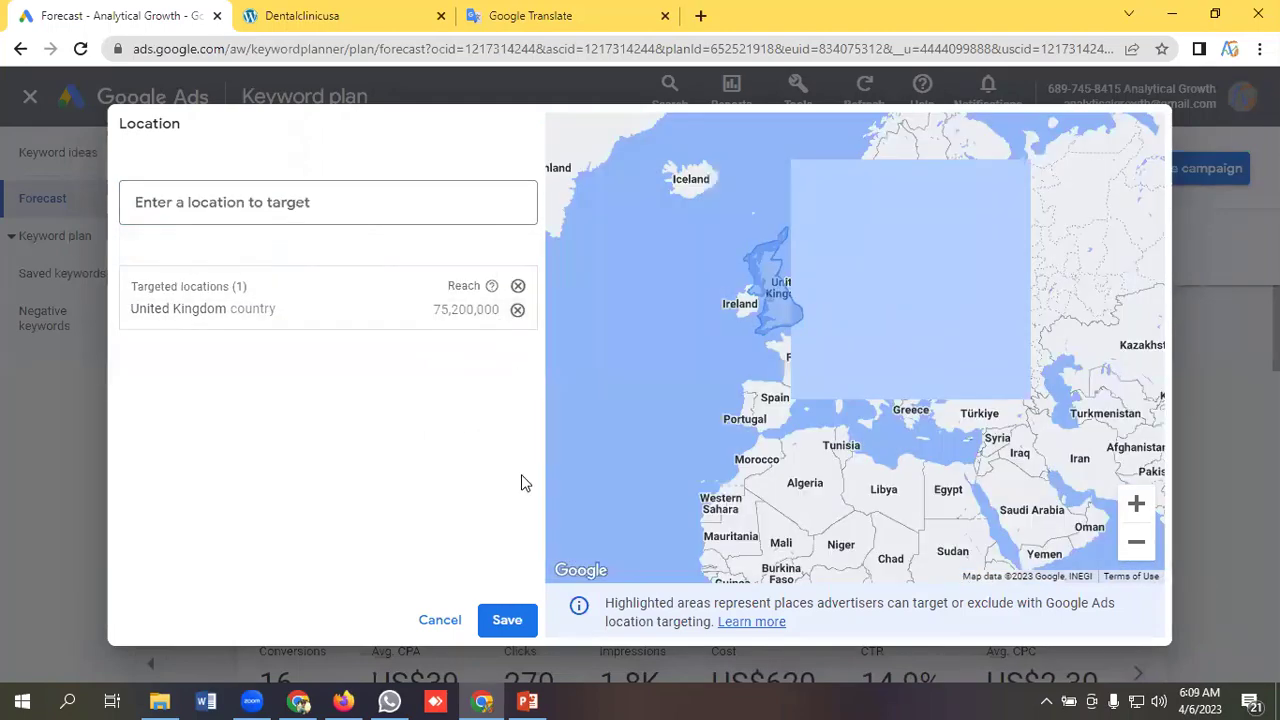
left_click(524, 628)
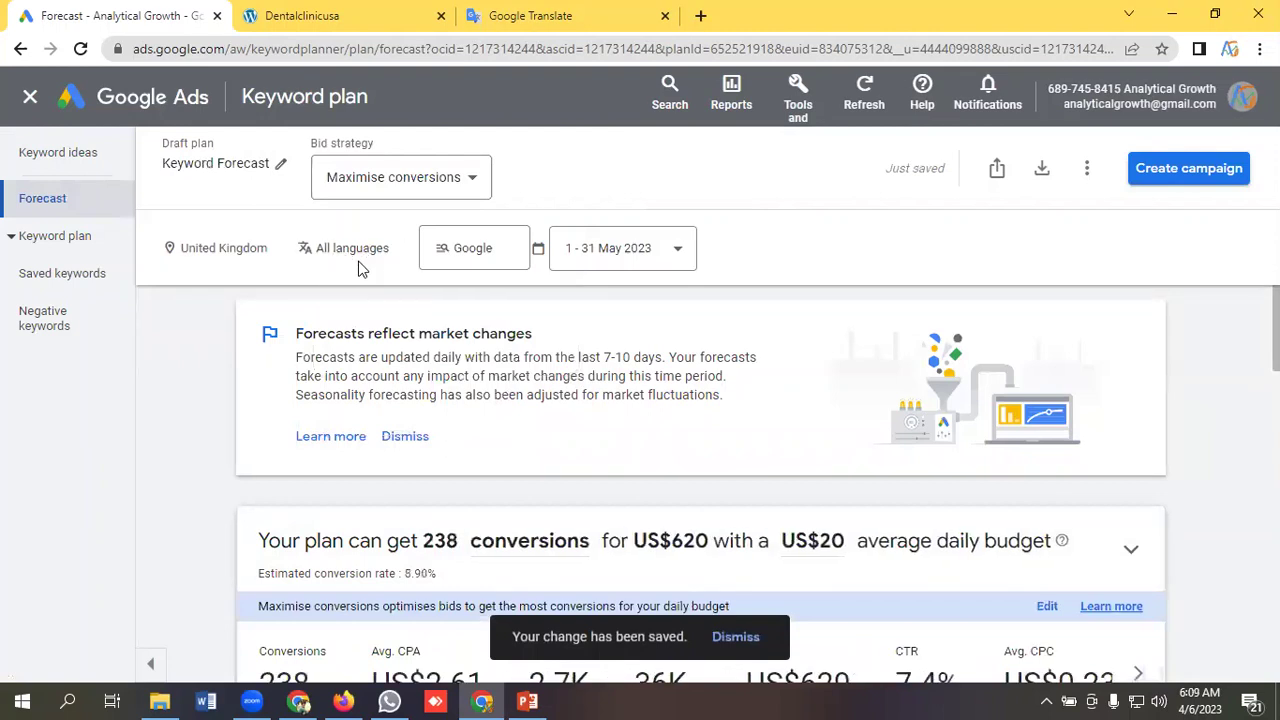
left_click(497, 255)
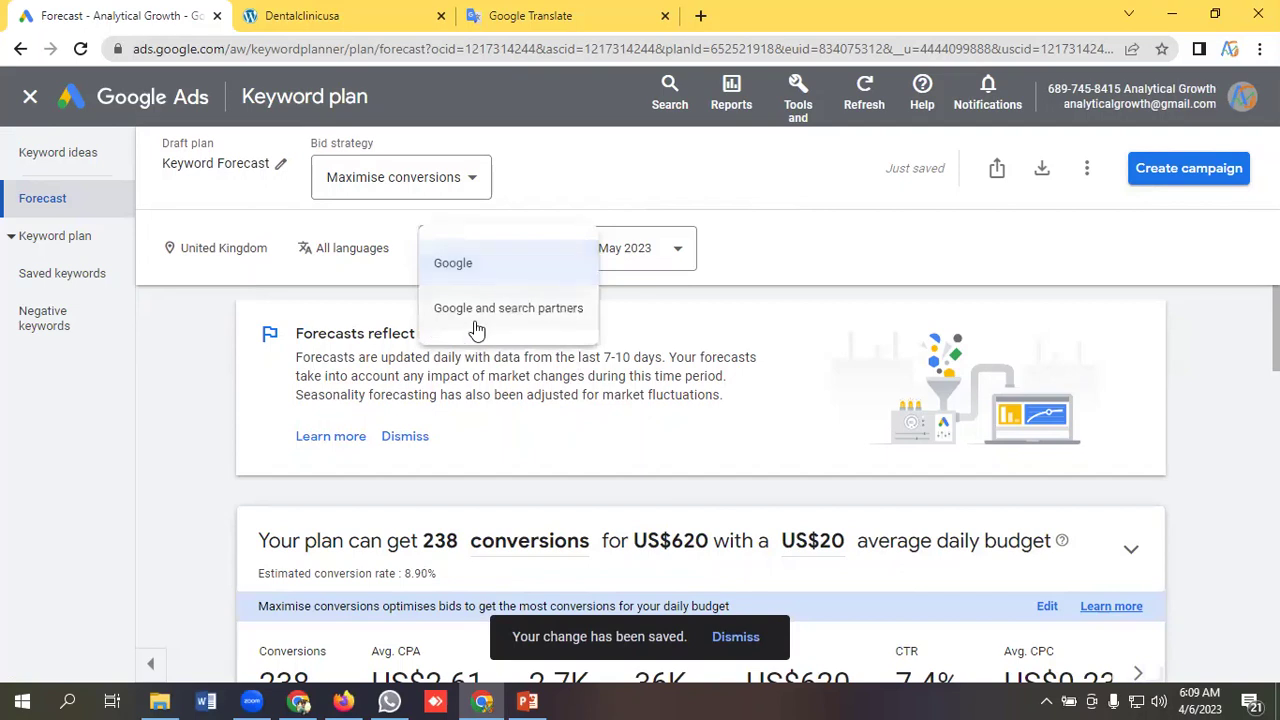
left_click(775, 263)
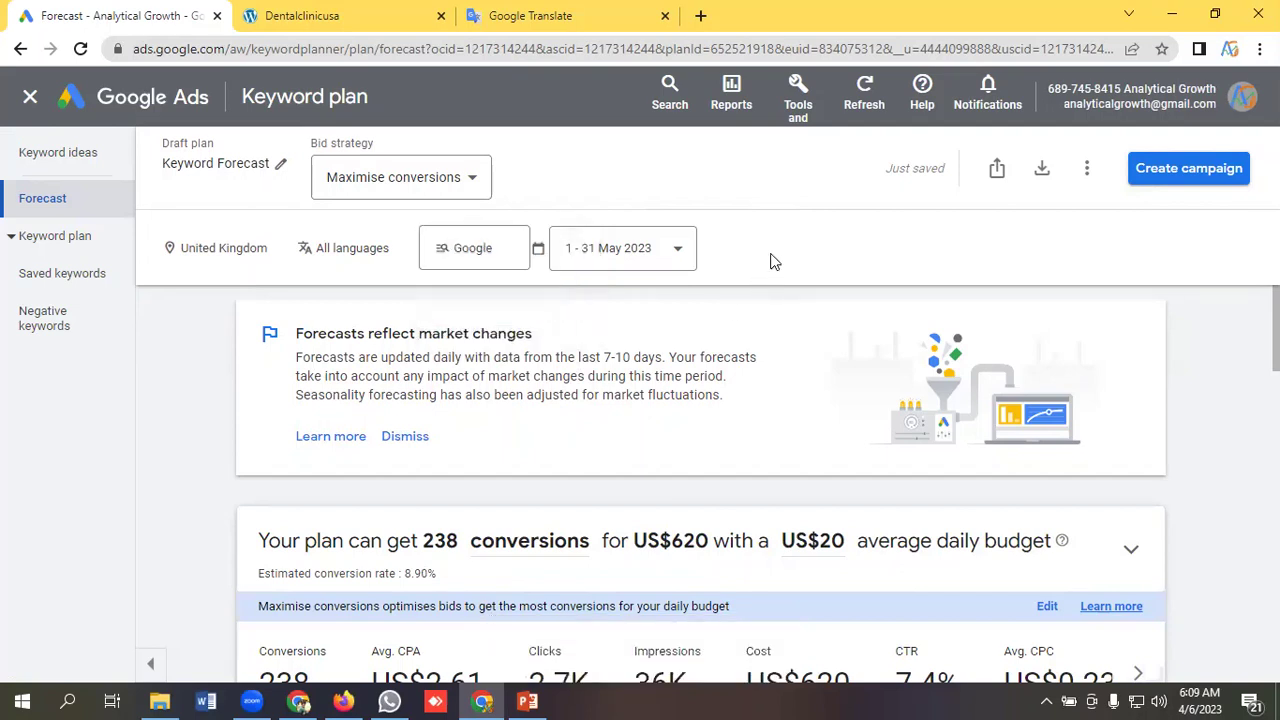
left_click(623, 260)
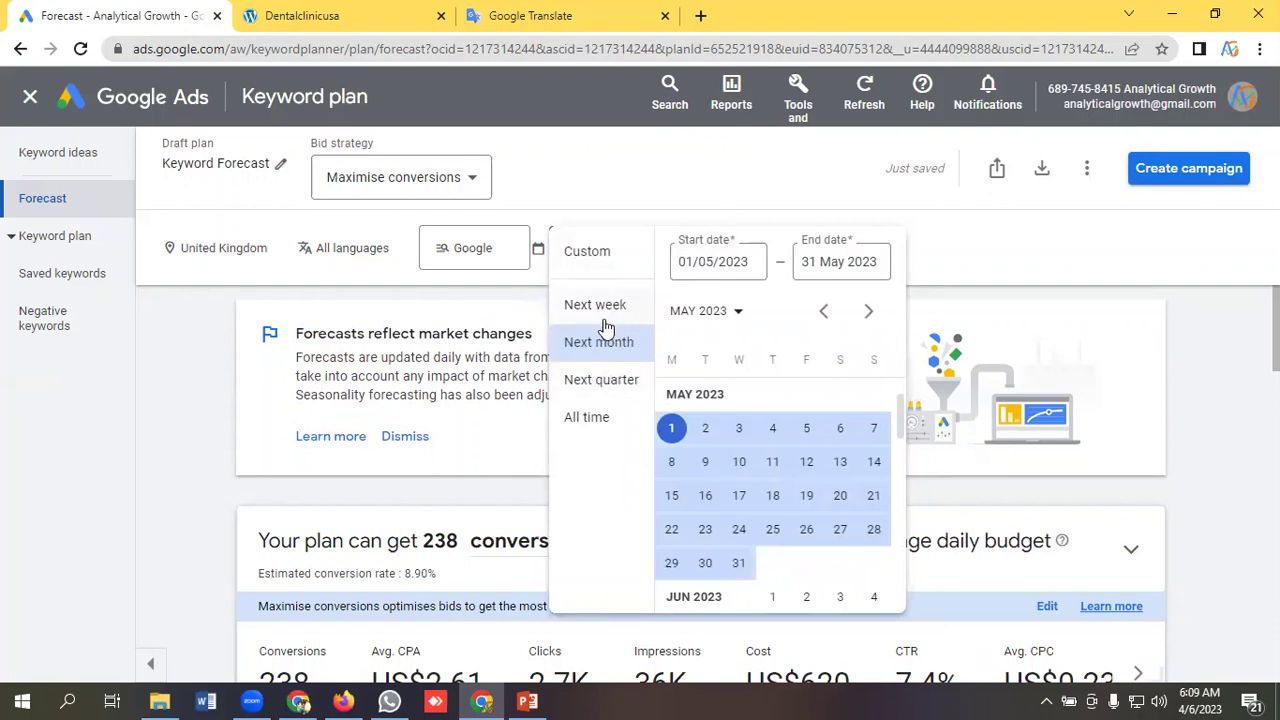
left_click(610, 308)
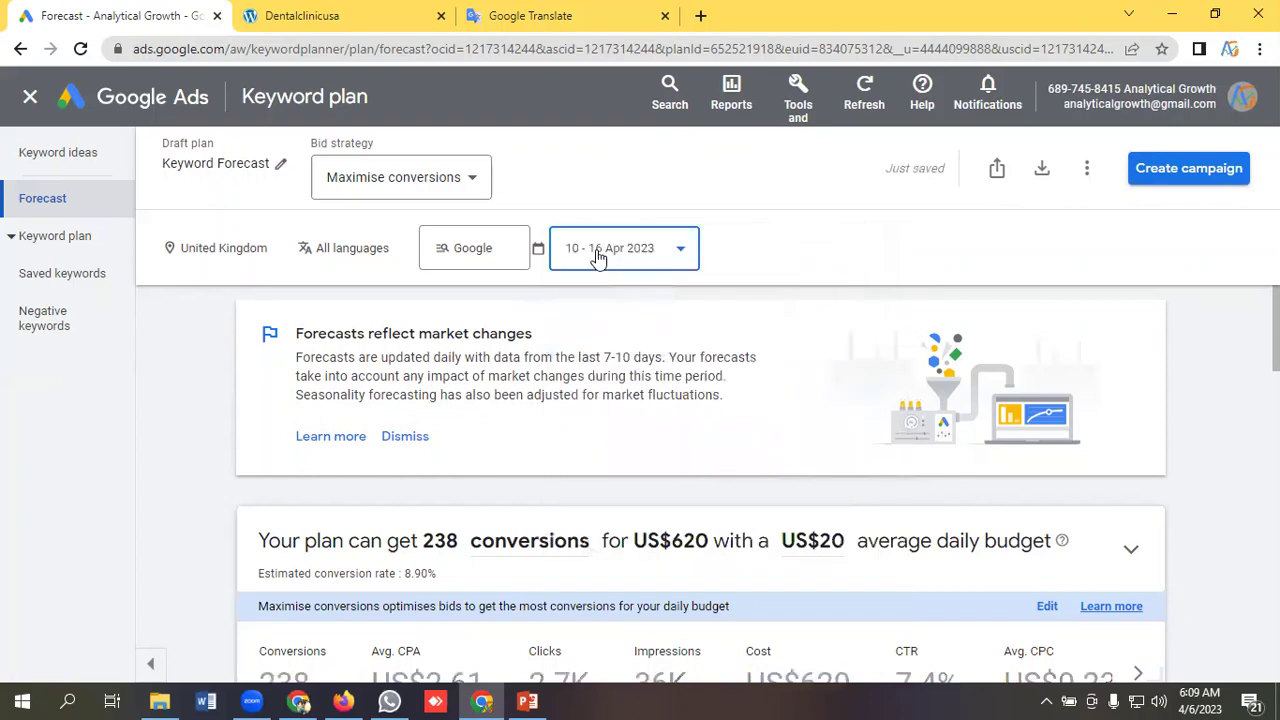
left_click(613, 256)
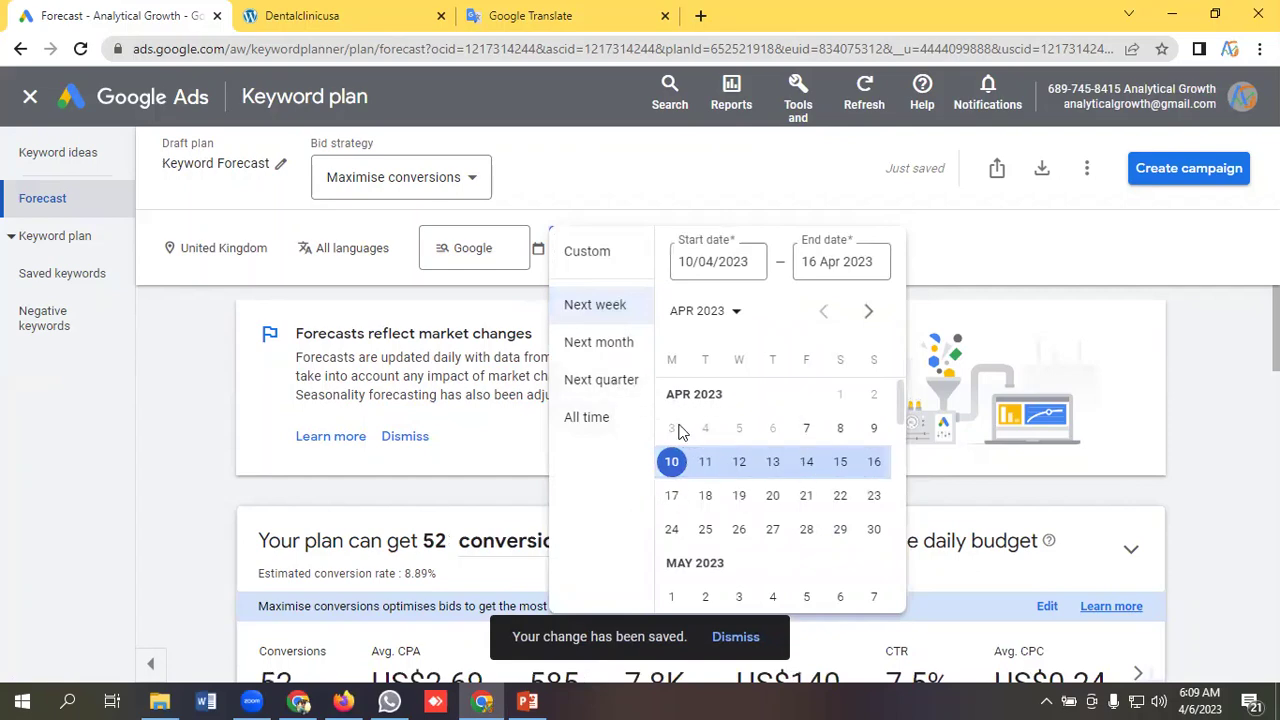
left_click(615, 348)
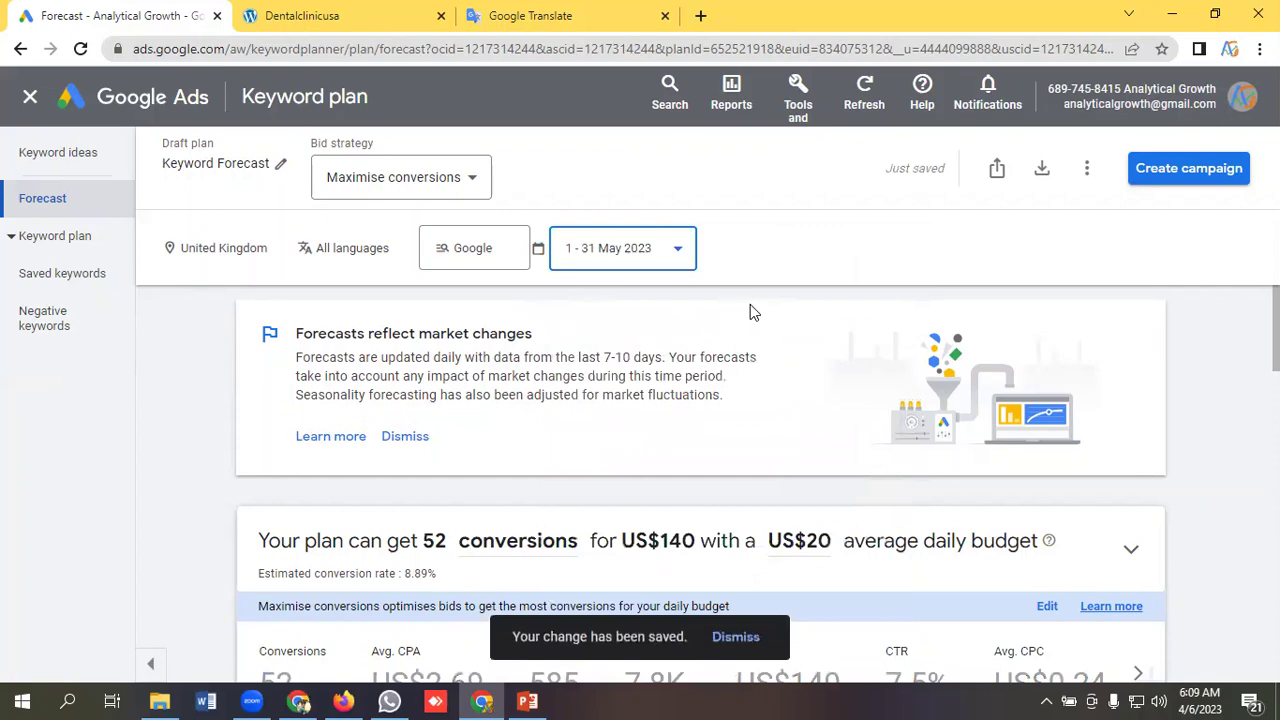
scroll(757, 309, "down", 2)
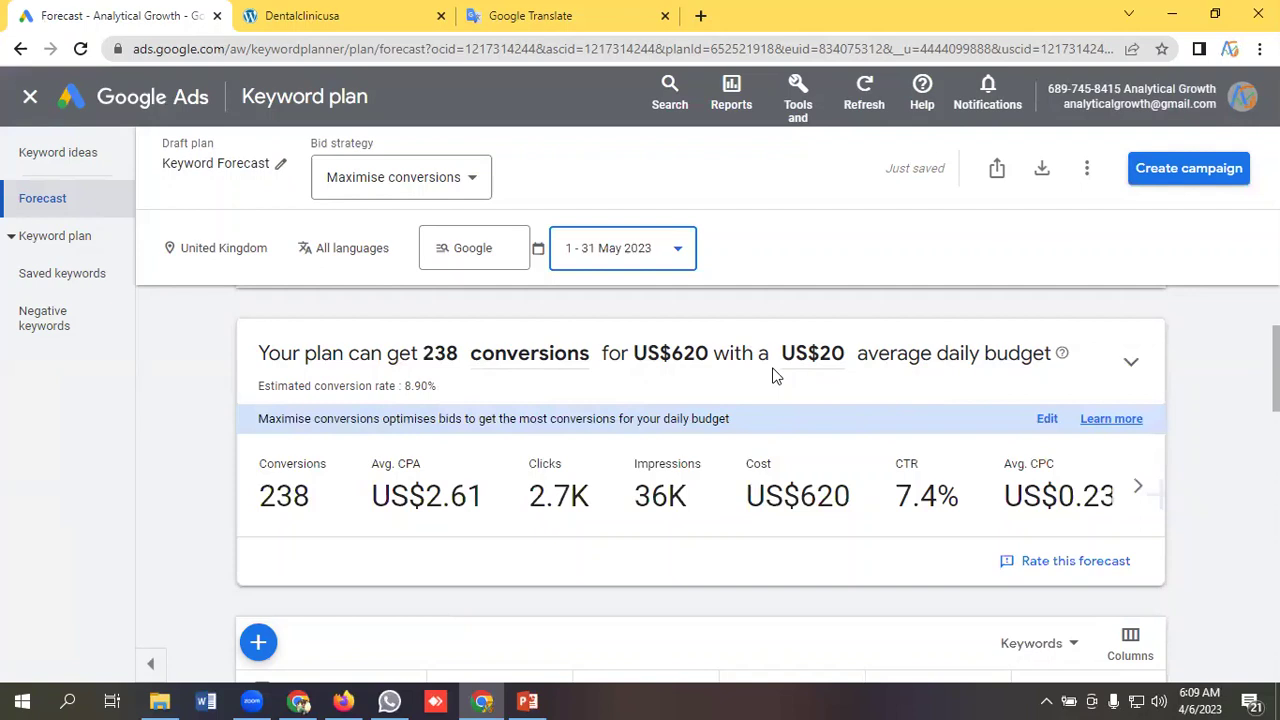
Step: Put the forecast card's US$20 average daily budget into edit mode
left_click(828, 354)
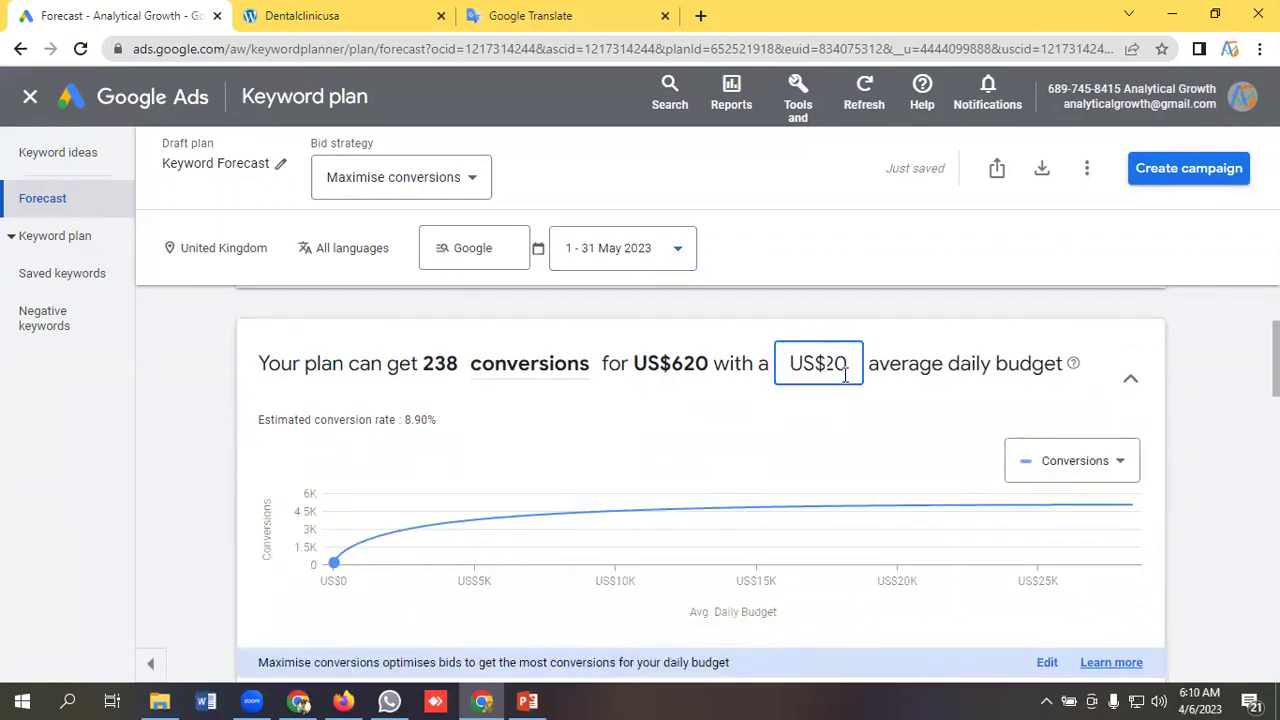
Step: Replace the US$20 average daily budget with US$10 and confirm it
key("BackSpace")
key("BackSpace")
type("10")
key("Return")
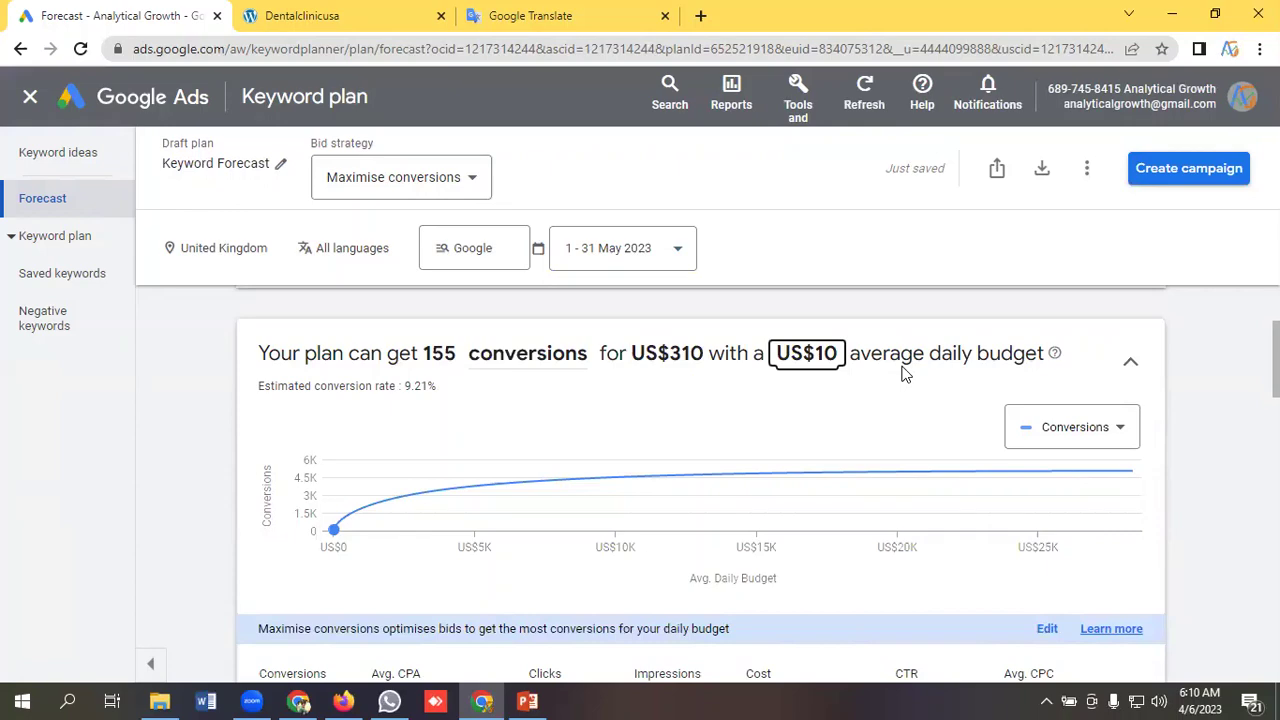
Step: Slide the forecast metrics row along to reveal CTR 7.8% and Avg. CPC US$0.18
scroll(866, 392, "down", 2)
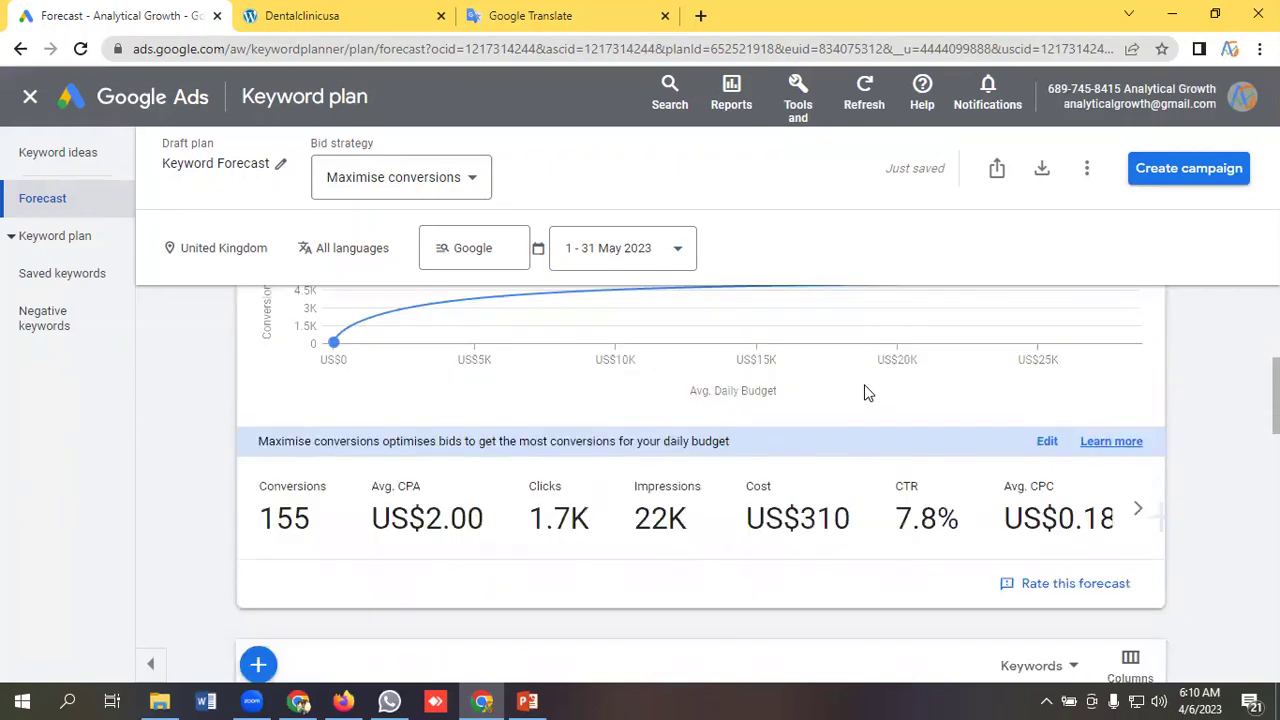
scroll(866, 392, "down", 1)
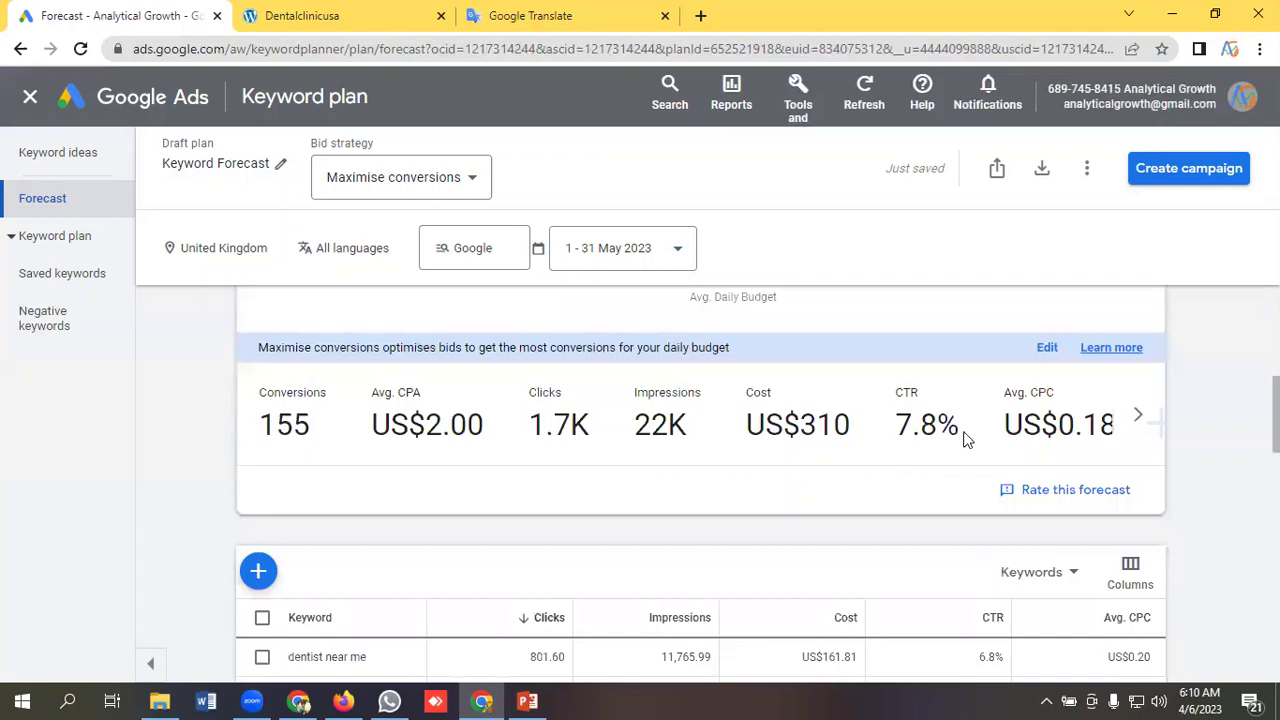
left_click(1145, 420)
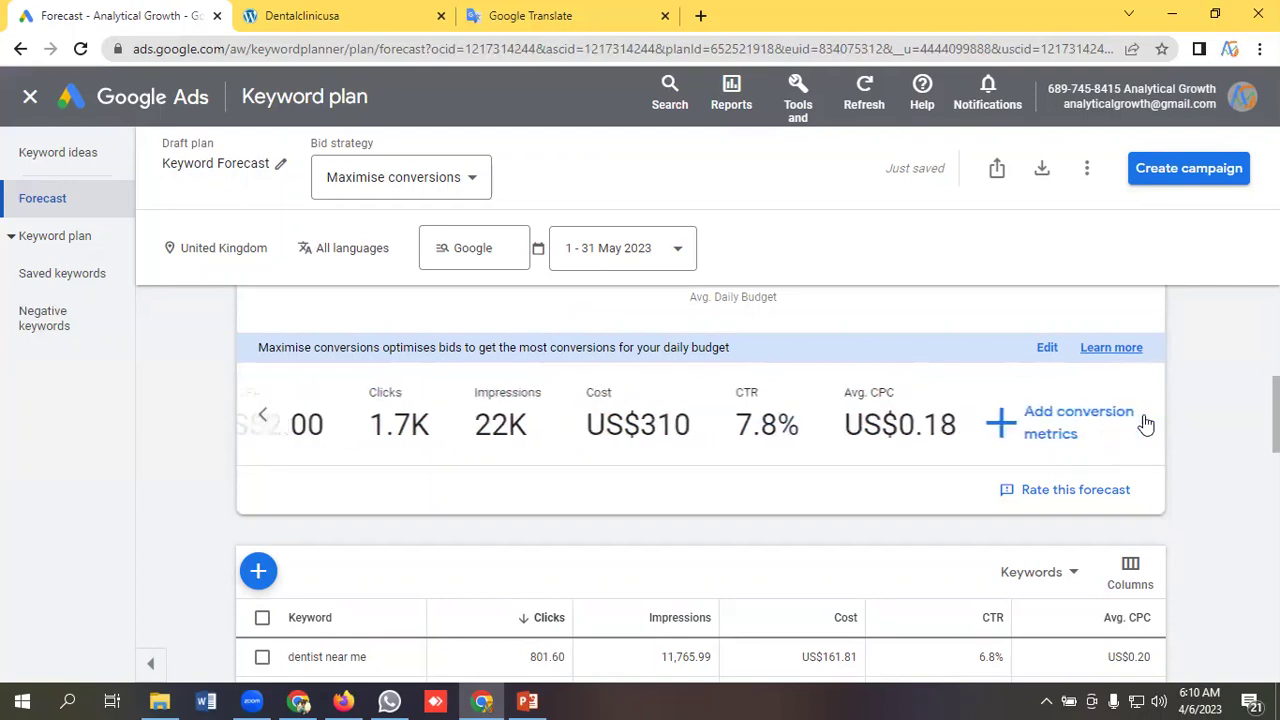
Step: Scroll through the per-keyword forecast table down to the yearly forecast and Devices panels
scroll(517, 429, "down", 1)
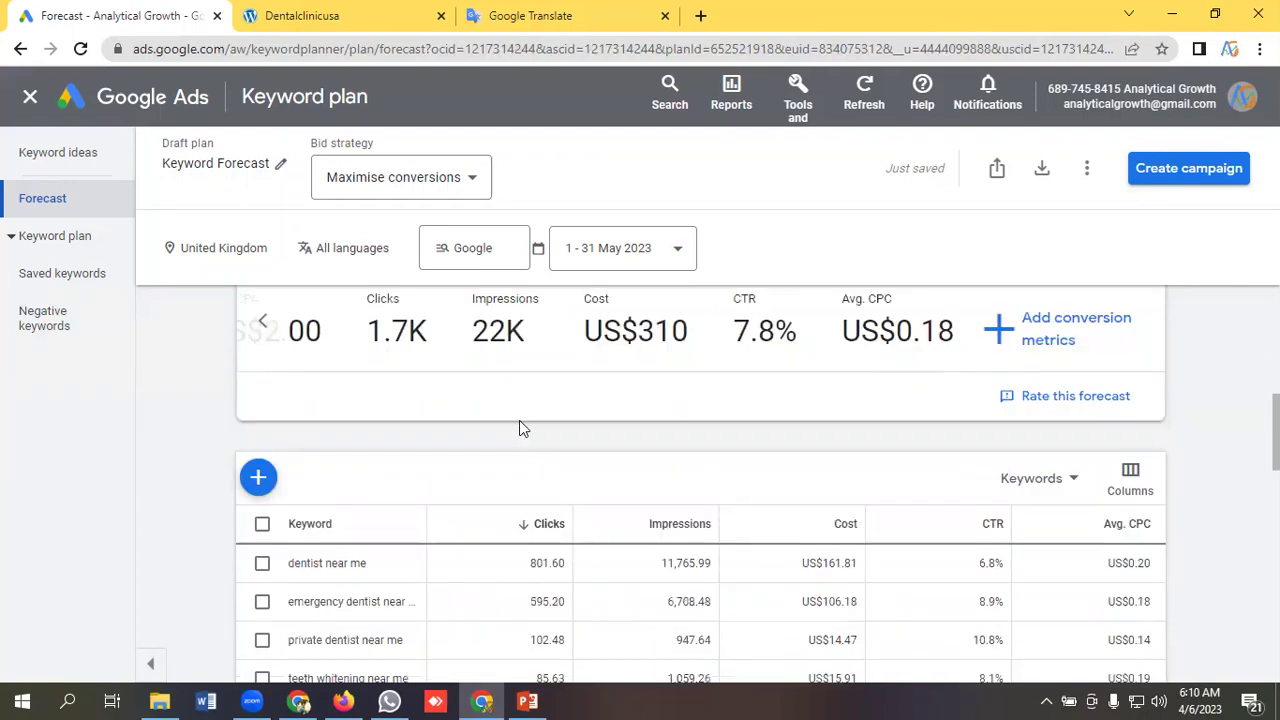
scroll(520, 431, "down", 1)
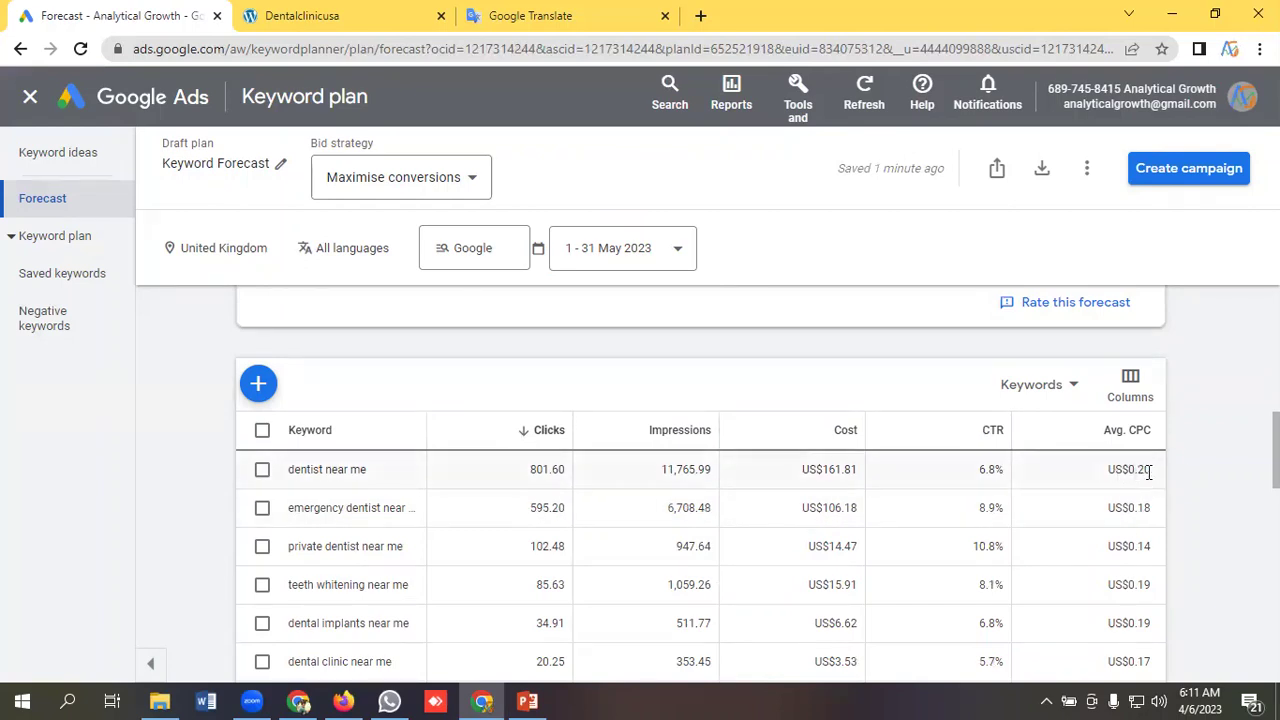
scroll(612, 480, "down", 1)
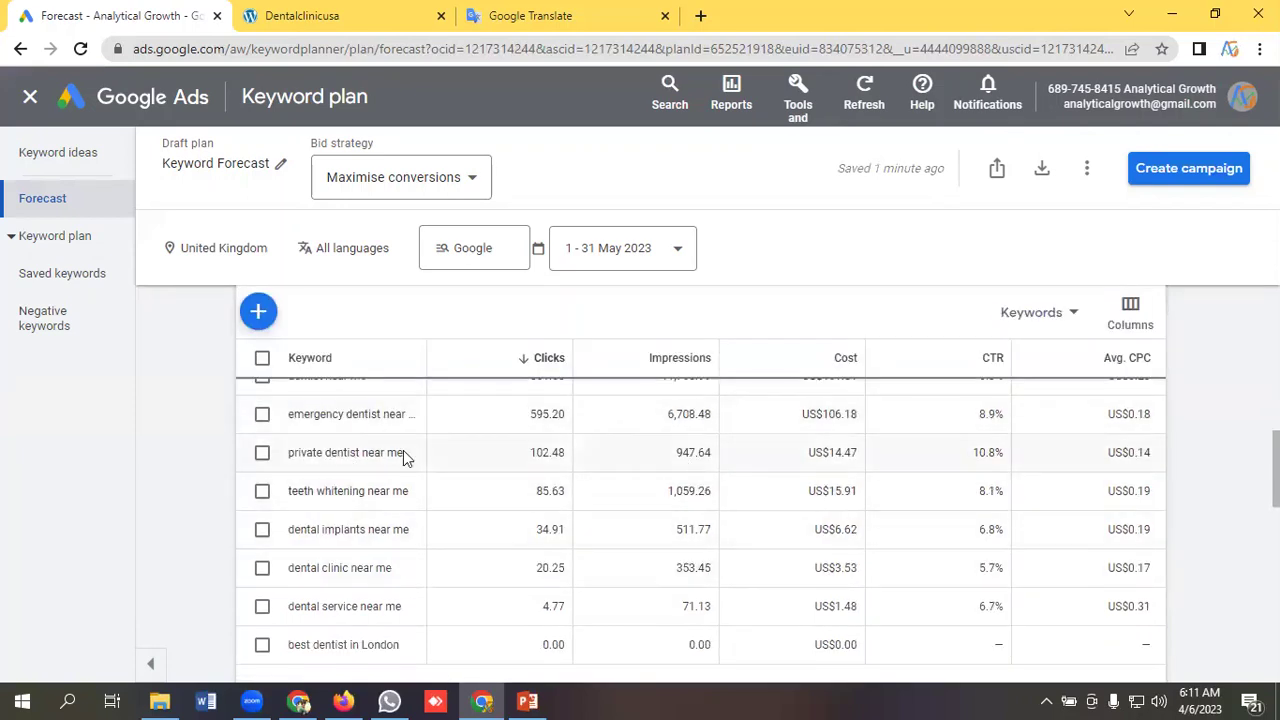
Step: Scroll past the Devices chart to the Locations breakdown showing London 4% and Birmingham 2%
scroll(270, 485, "down", 5)
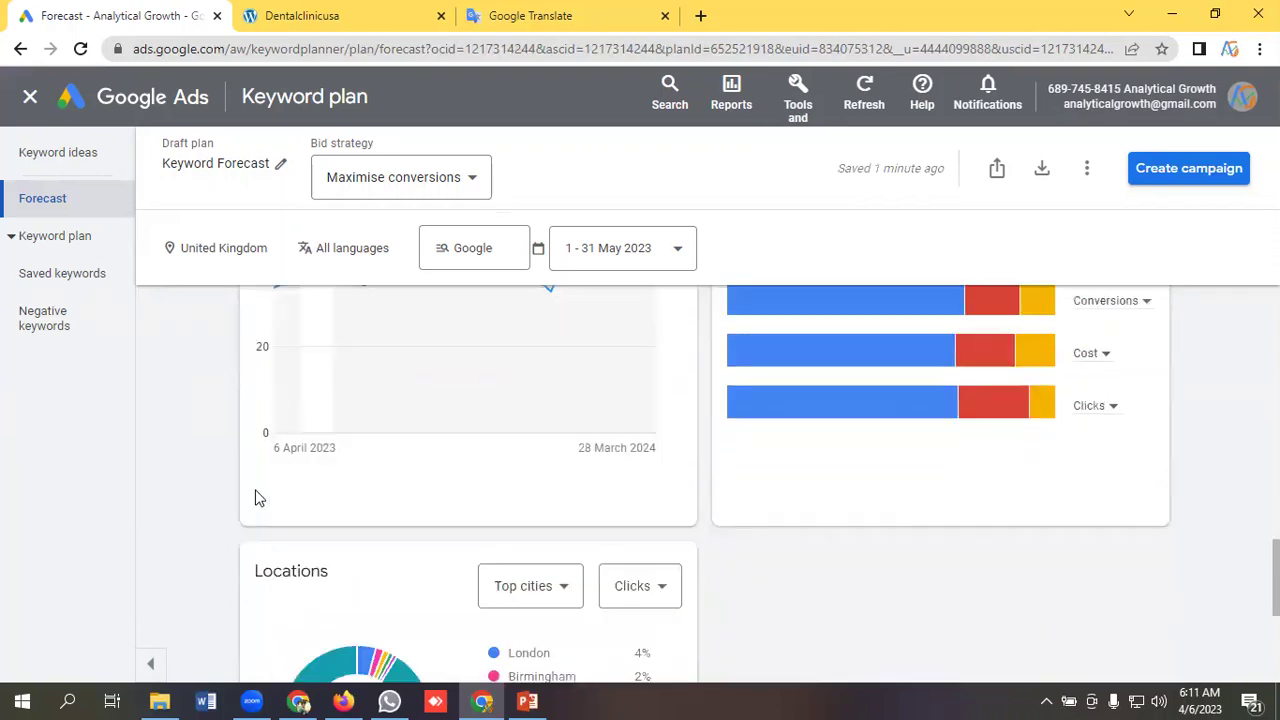
scroll(268, 497, "up", 2)
scroll(268, 497, "down", 1)
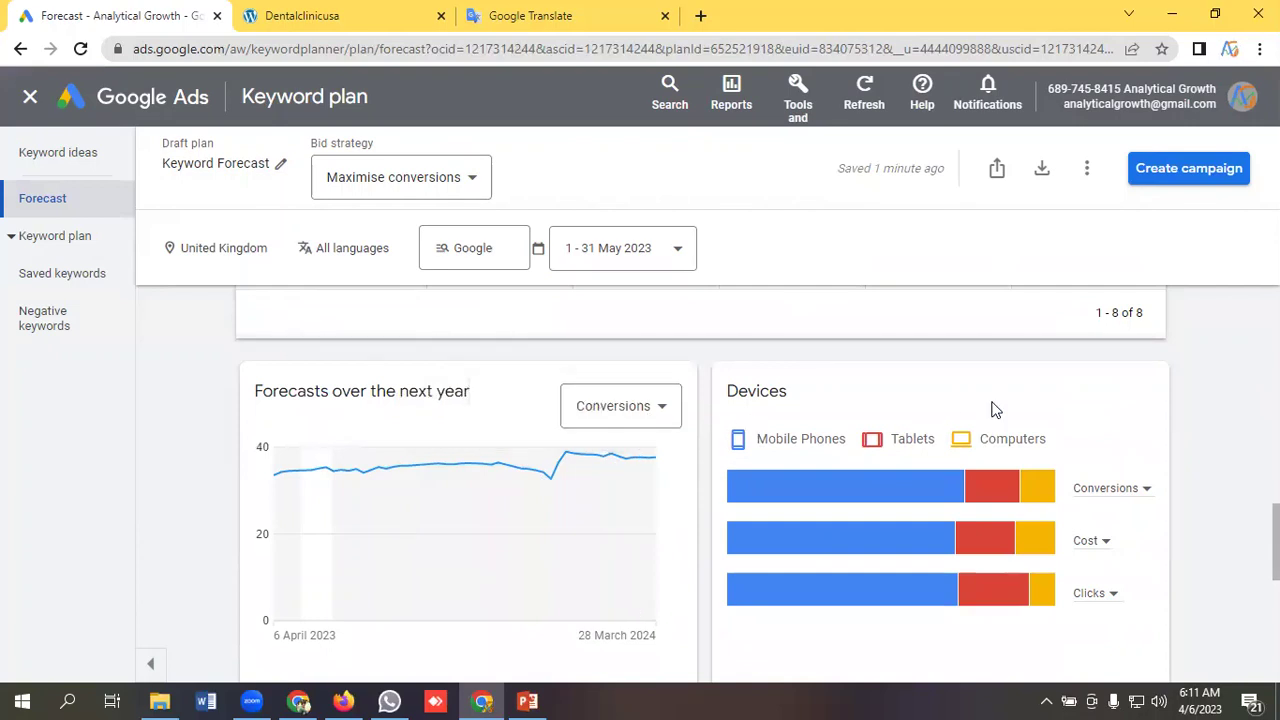
scroll(995, 410, "down", 1)
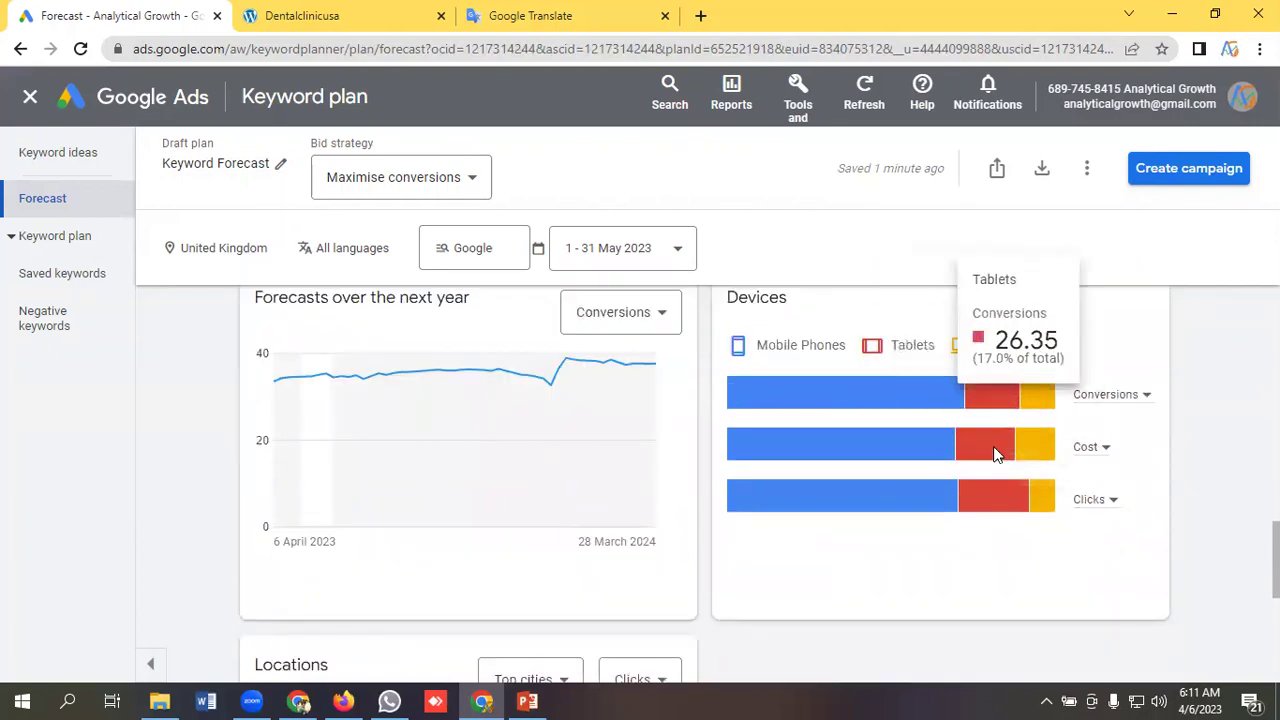
scroll(407, 368, "down", 2)
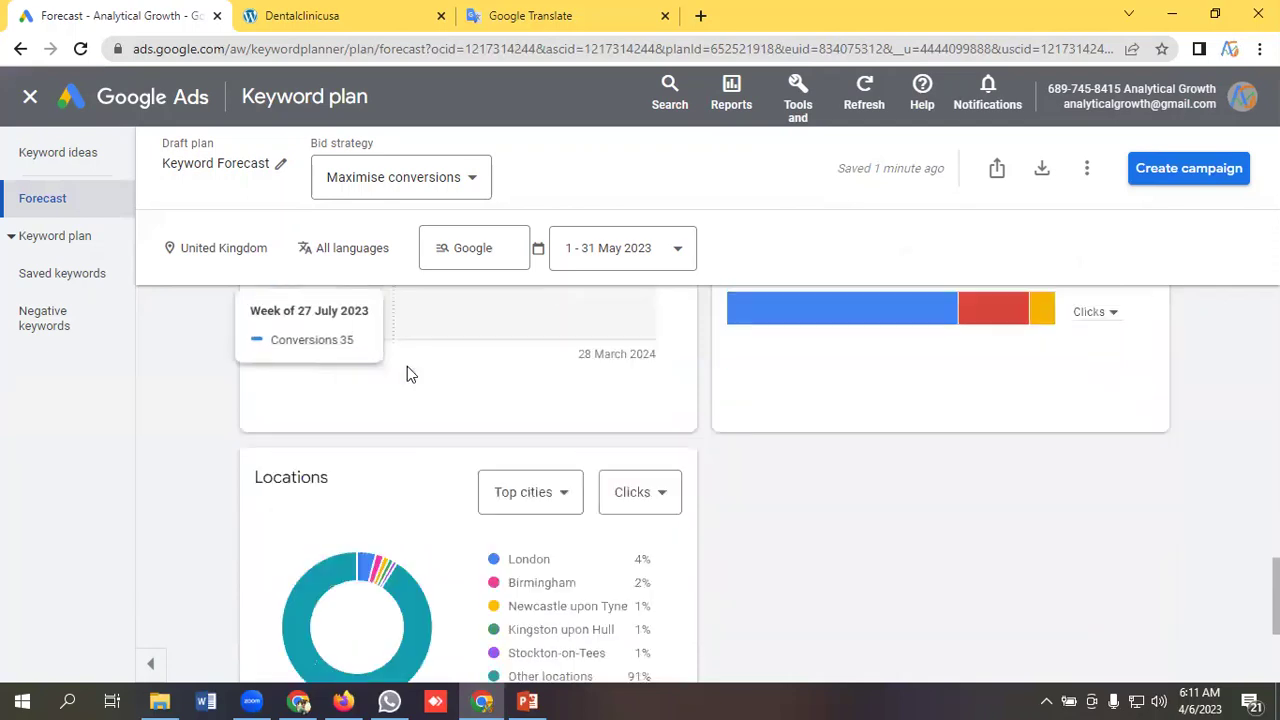
Step: Switch the Locations chart metric from Clicks to Conversions
scroll(547, 450, "down", 1)
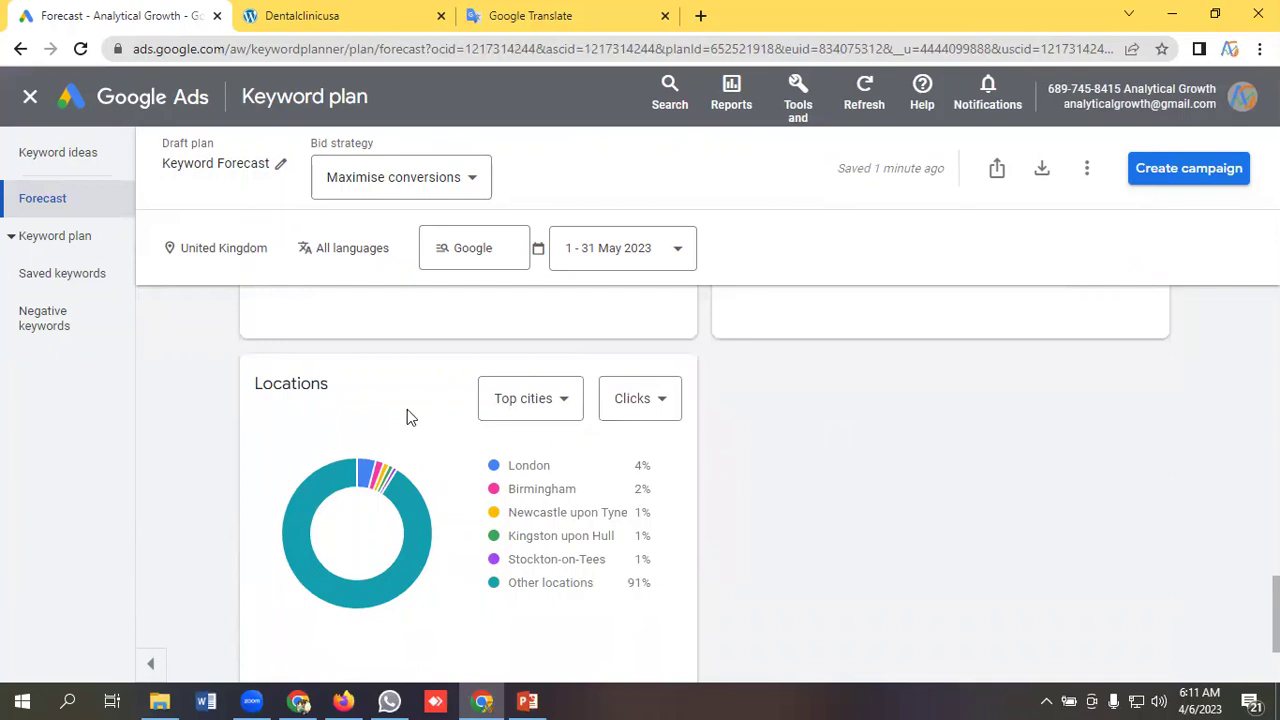
left_click(657, 412)
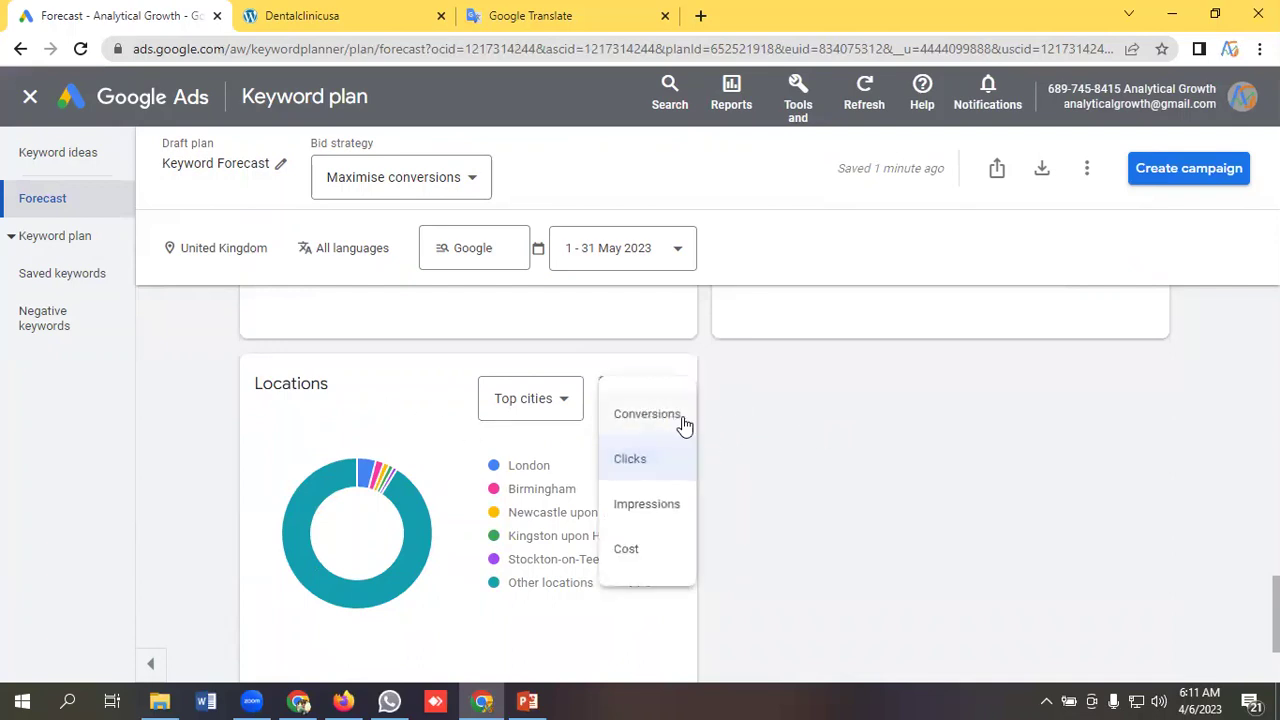
left_click(655, 415)
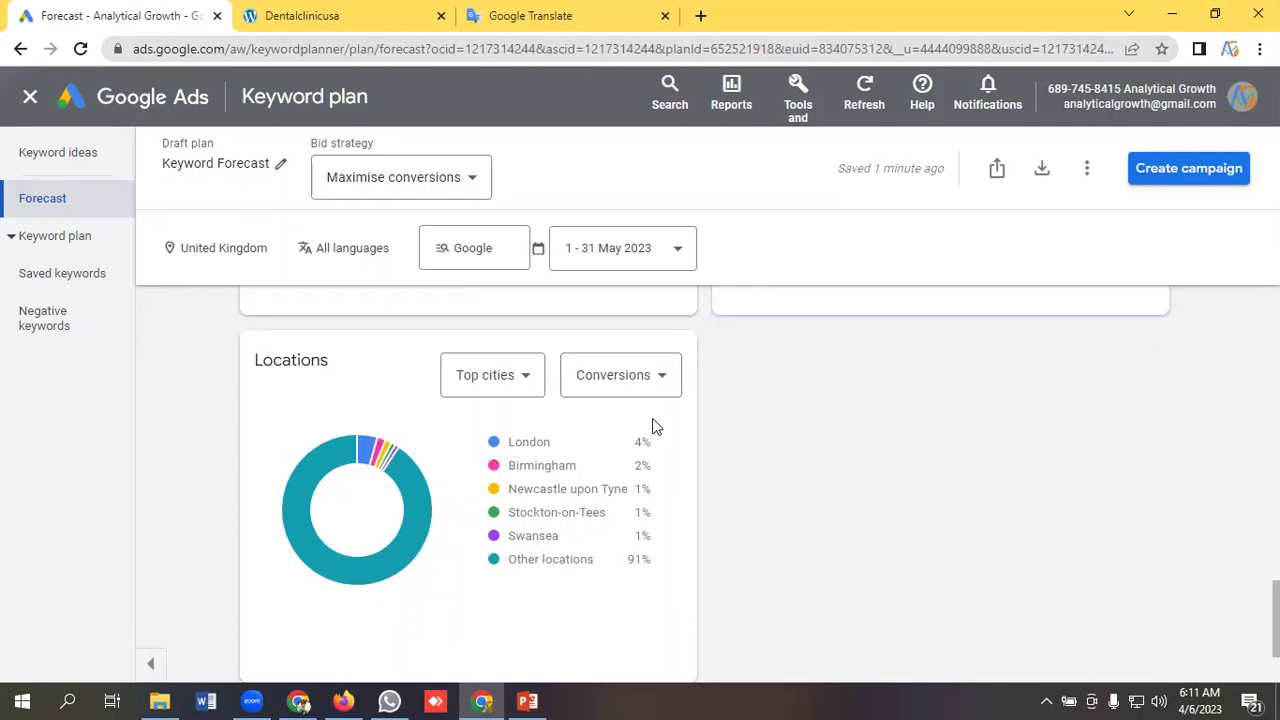
Step: Check the Top cities grouping options, leave the grouping unchanged, and return to the top
scroll(500, 470, "down", 1)
scroll(560, 477, "up", 2)
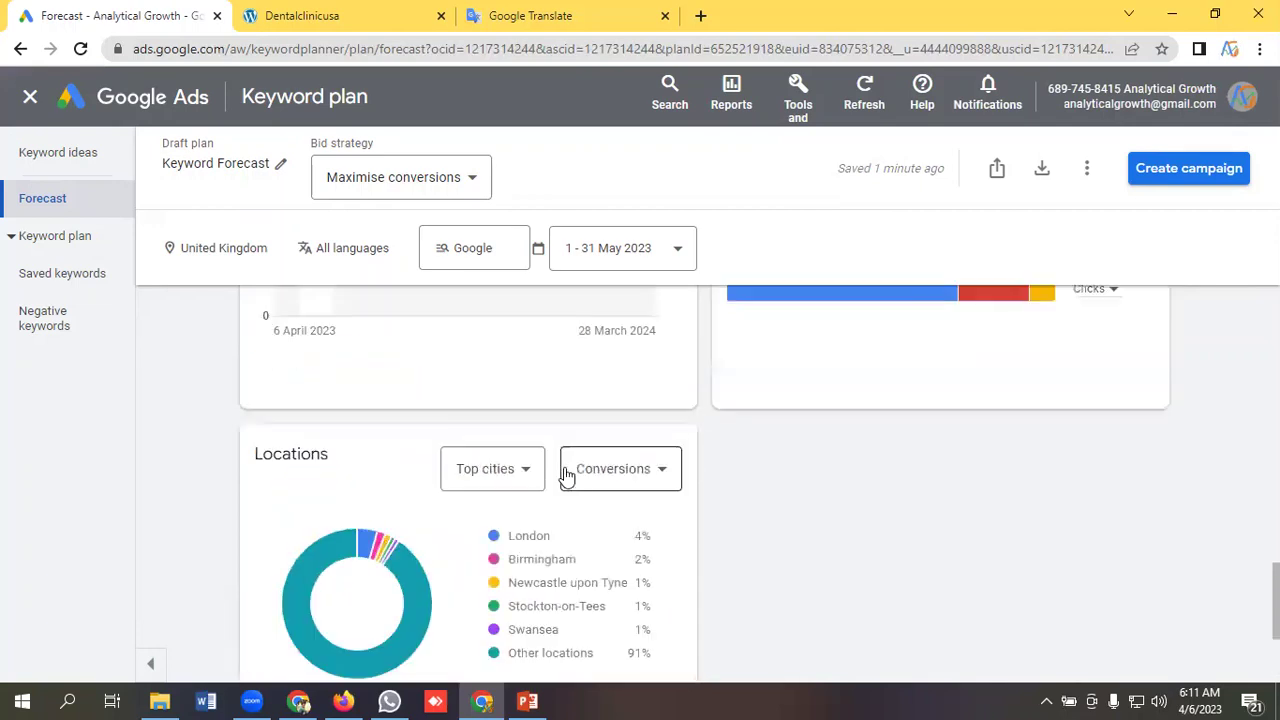
left_click(502, 472)
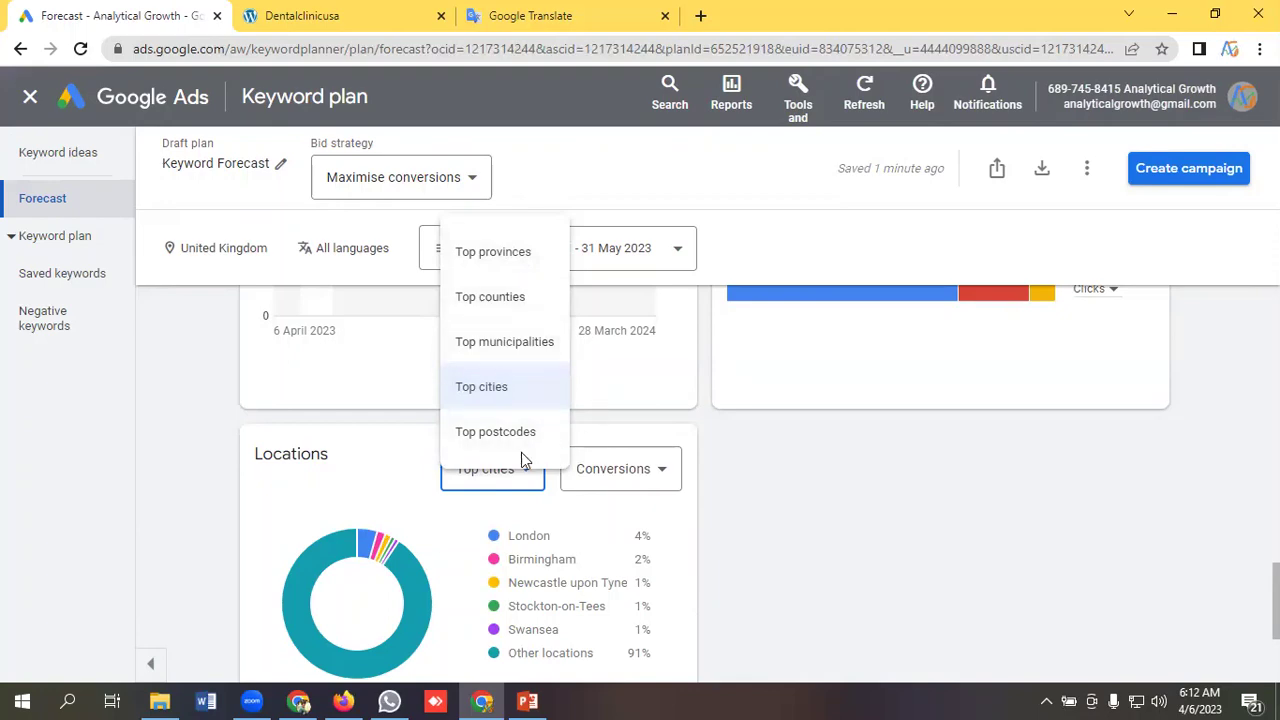
left_click(410, 475)
scroll(630, 453, "down", 3)
scroll(630, 453, "up", 15)
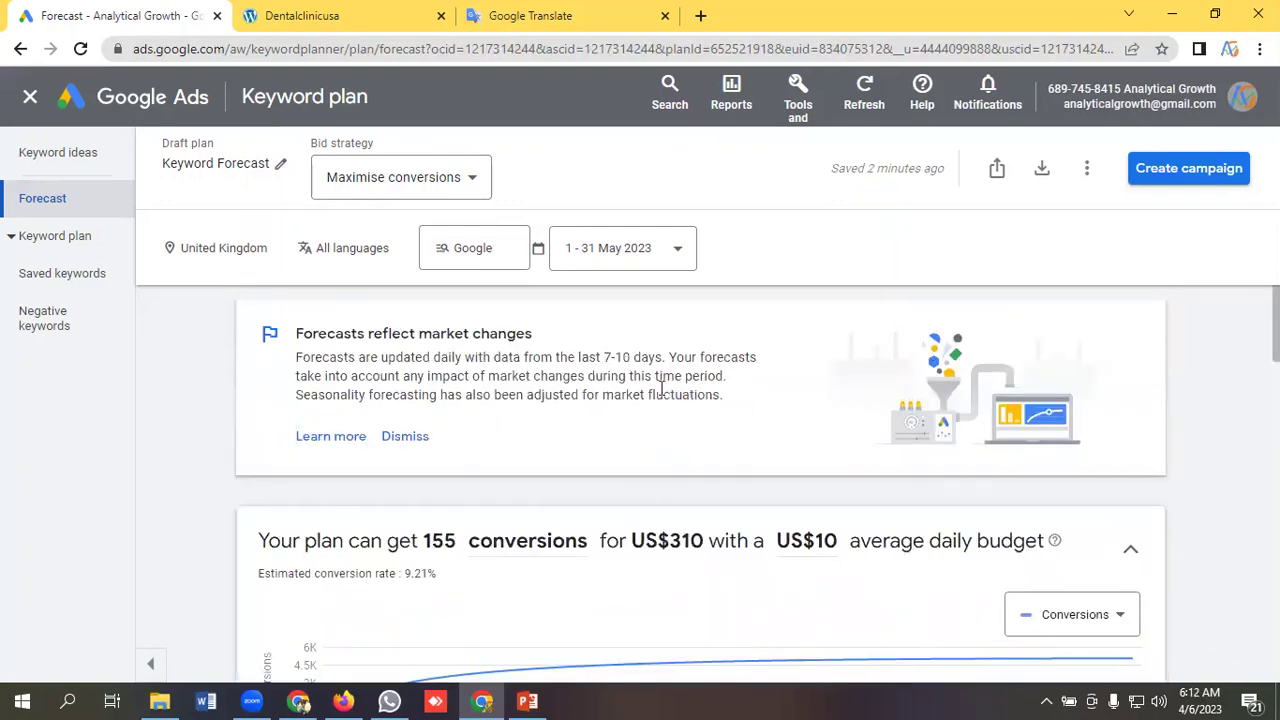
Step: Turn on account-wide view sharing, copy the Keyword Forecast link, then cancel without saving
scroll(789, 429, "down", 3)
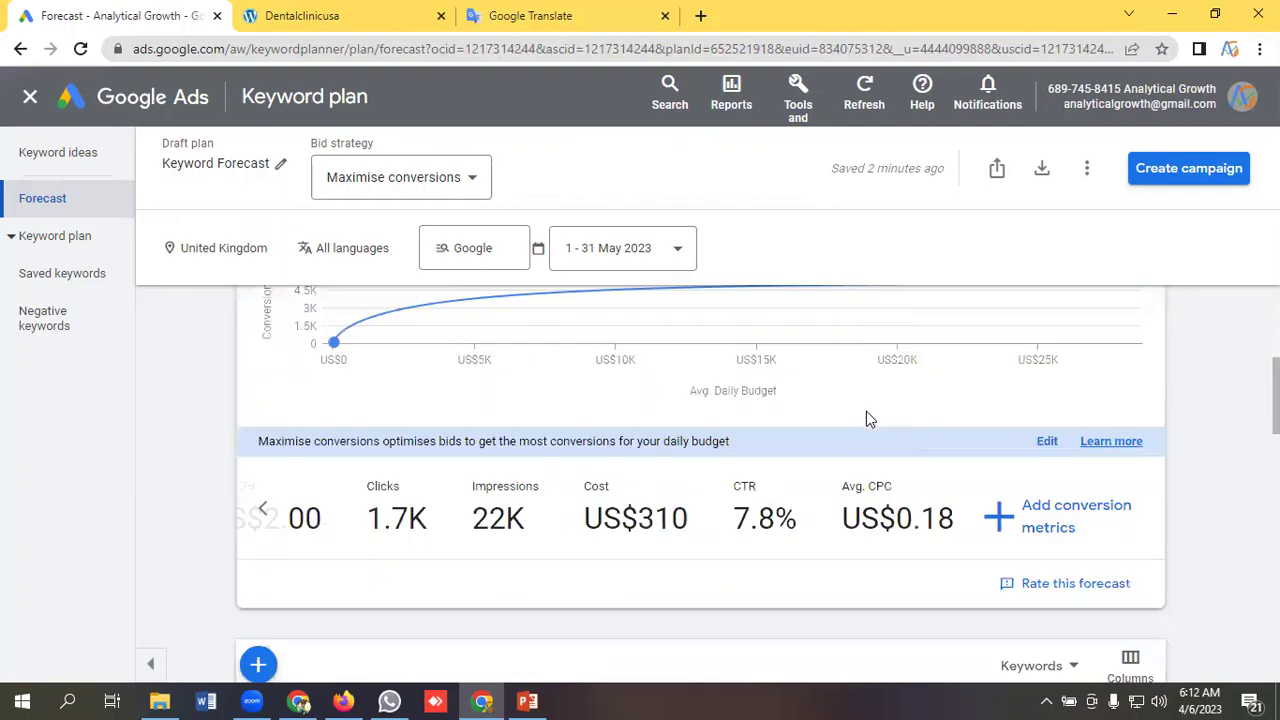
scroll(866, 417, "up", 3)
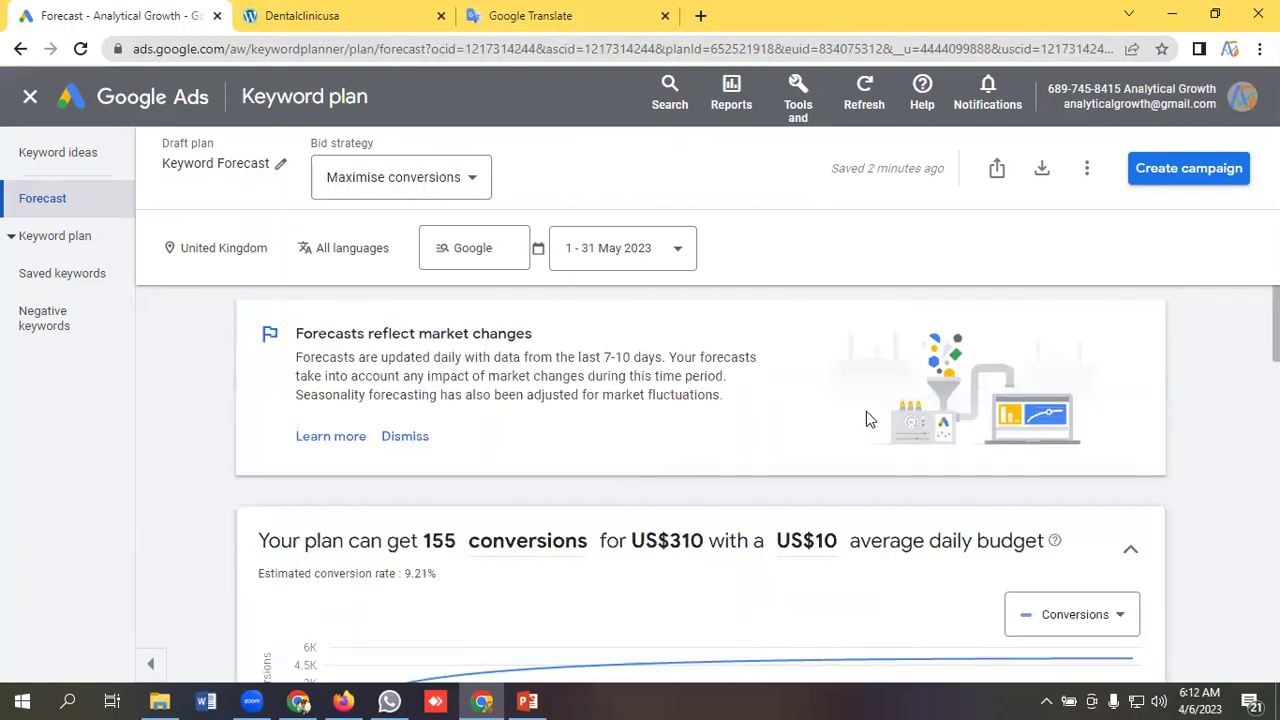
left_click(994, 170)
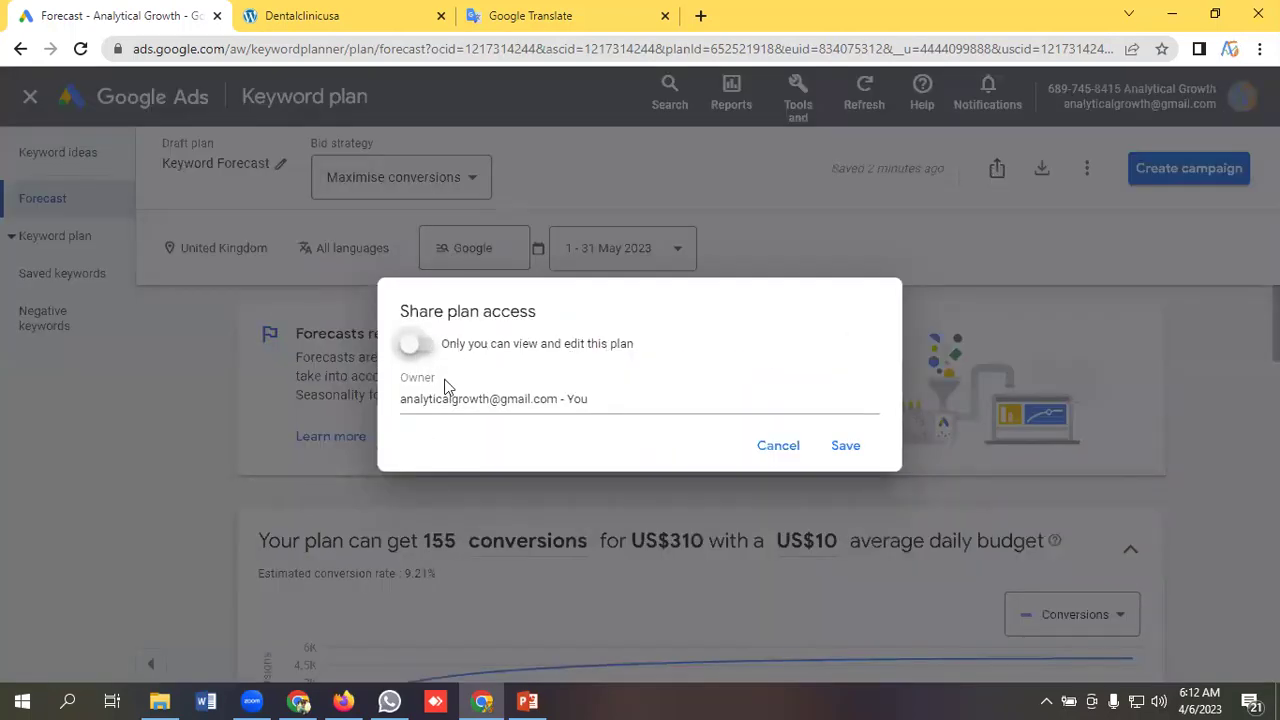
left_click(412, 347)
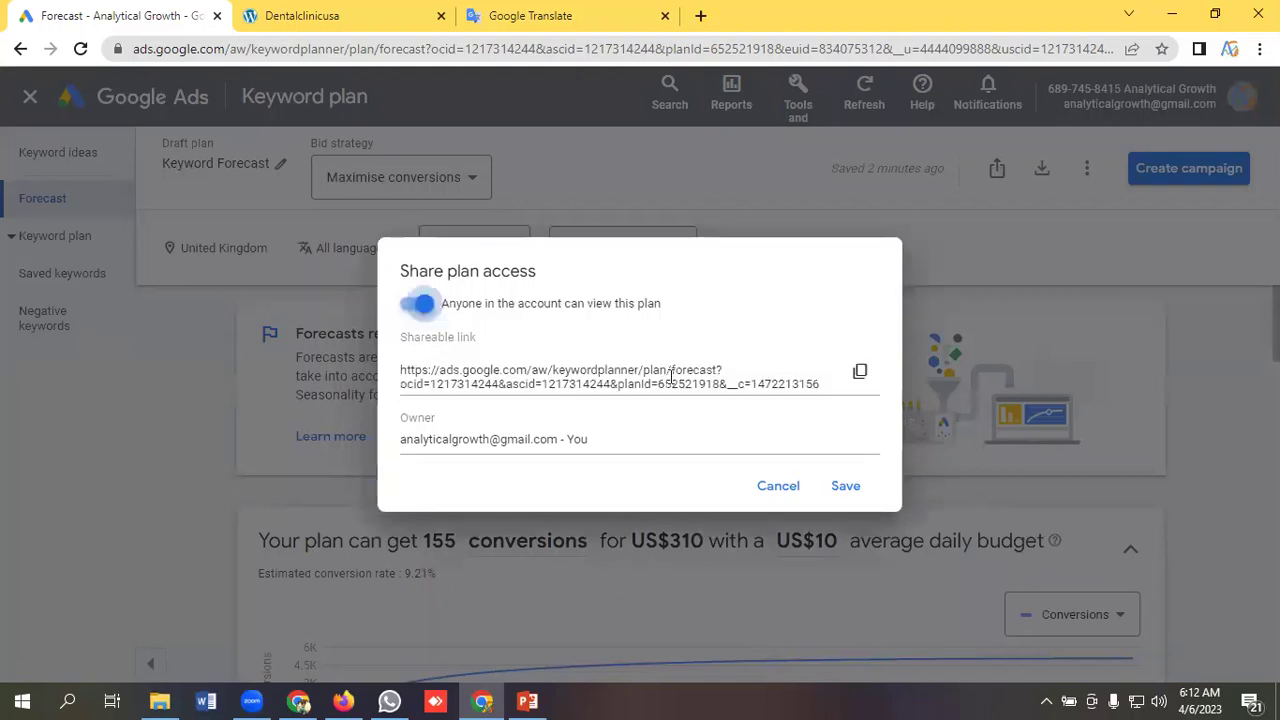
left_click(862, 375)
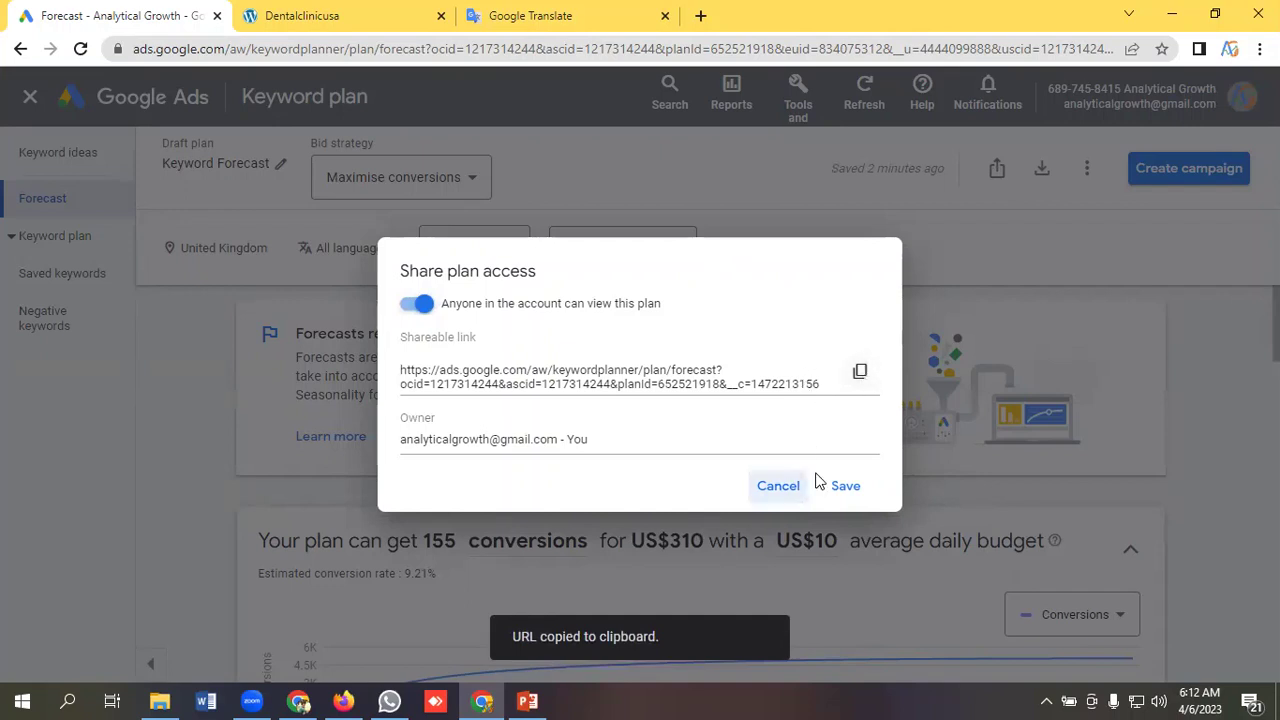
left_click(785, 485)
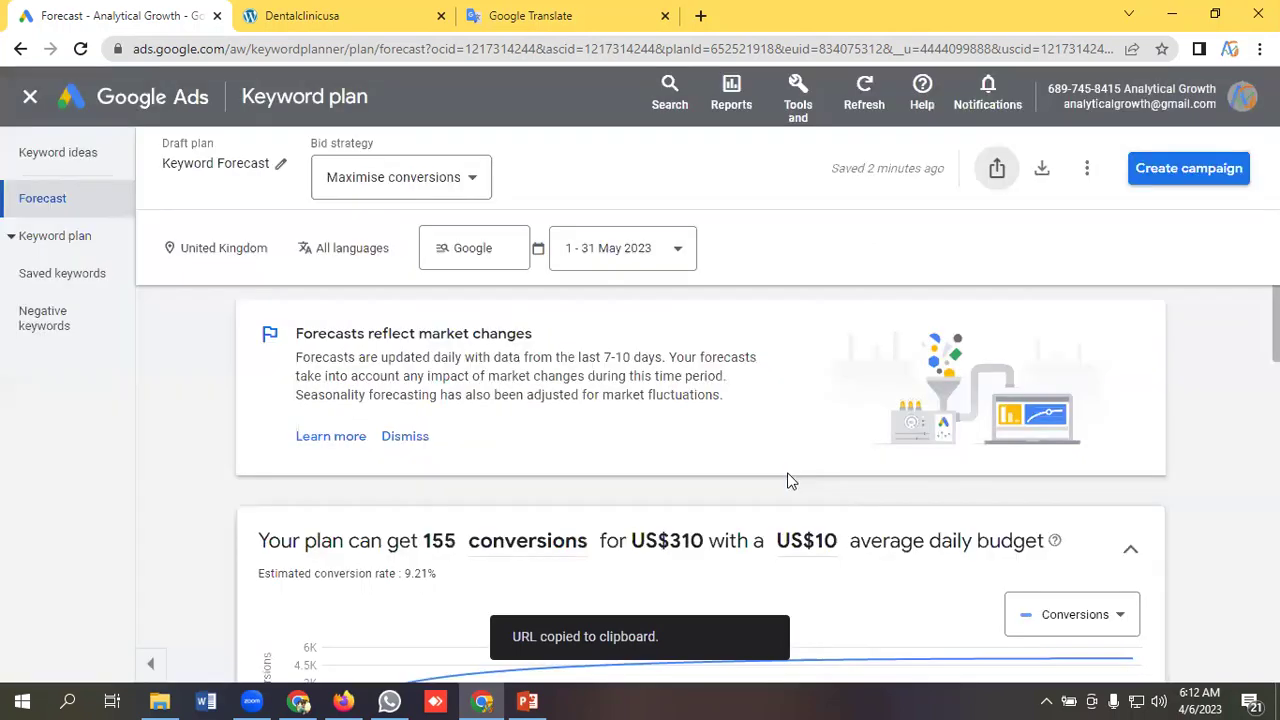
left_click(1045, 170)
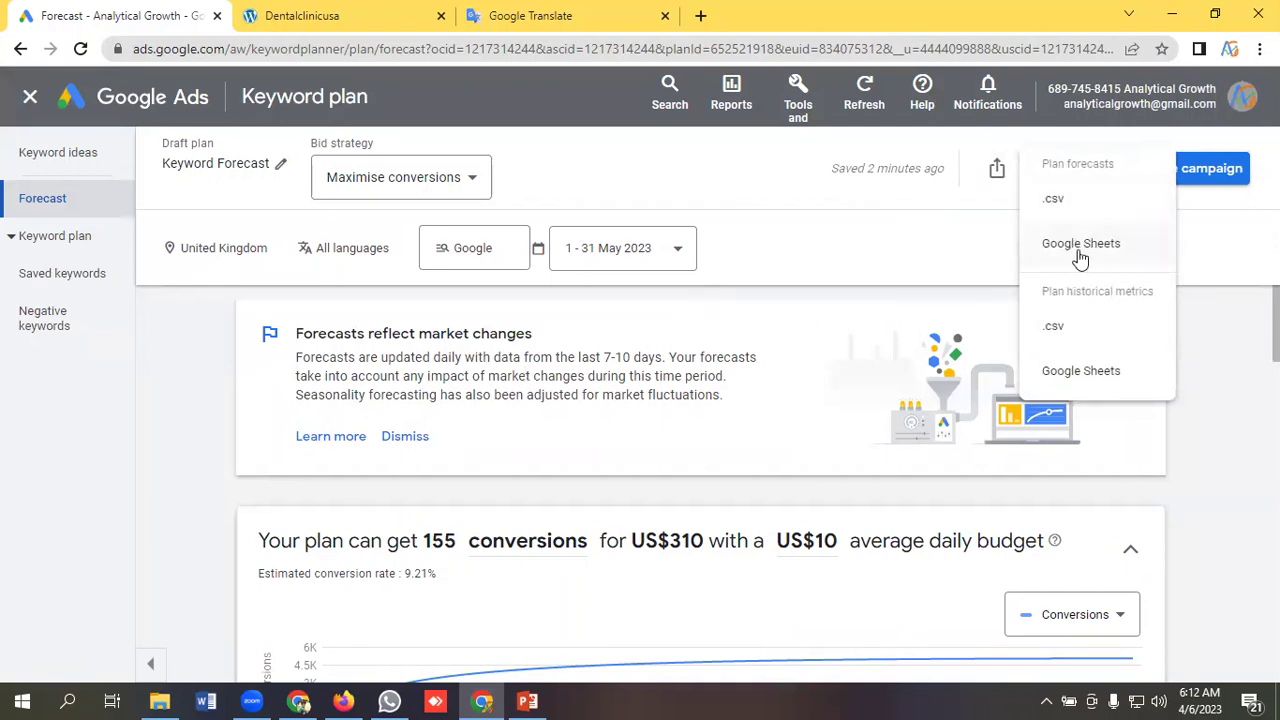
left_click(941, 238)
left_click(1092, 169)
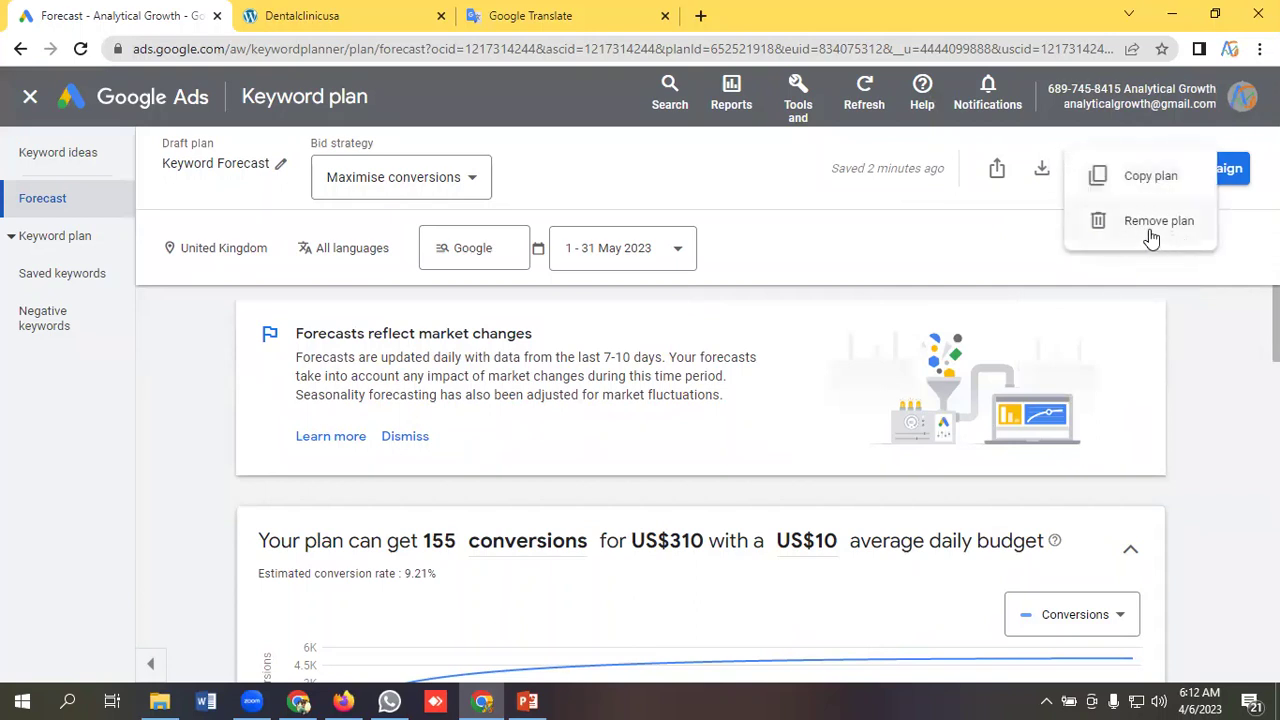
left_click(920, 243)
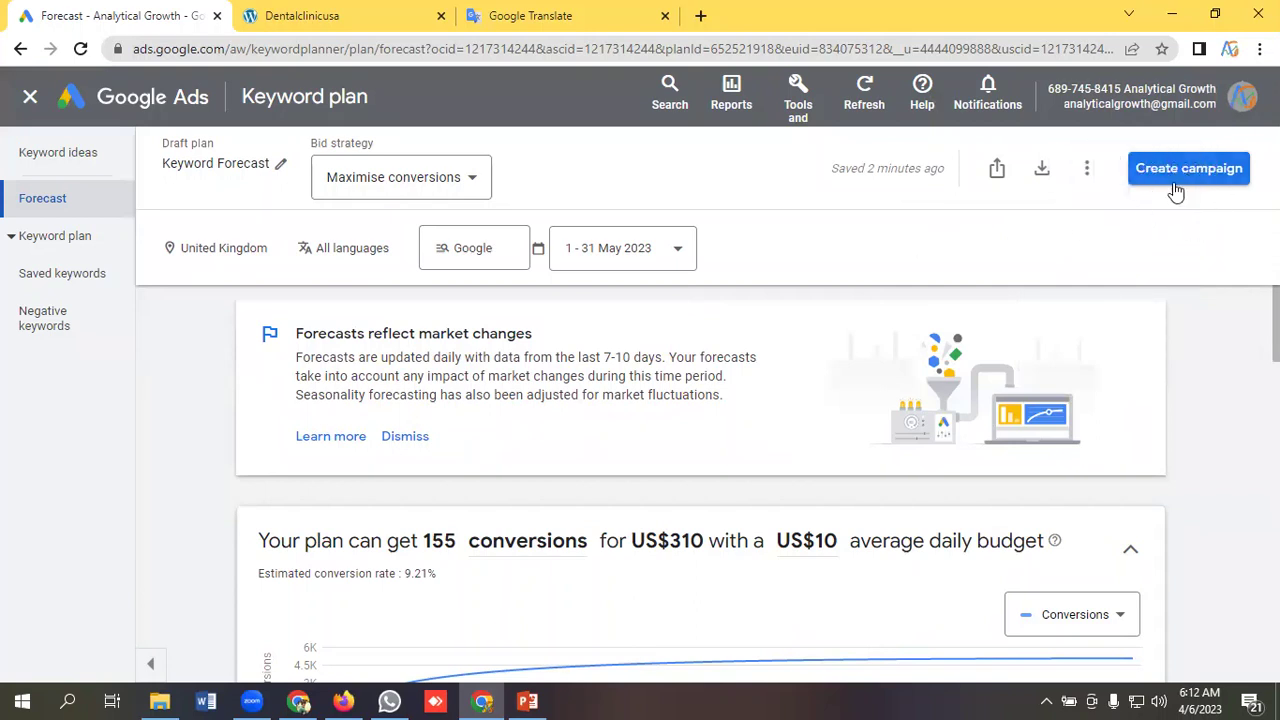
scroll(683, 331, "down", 5)
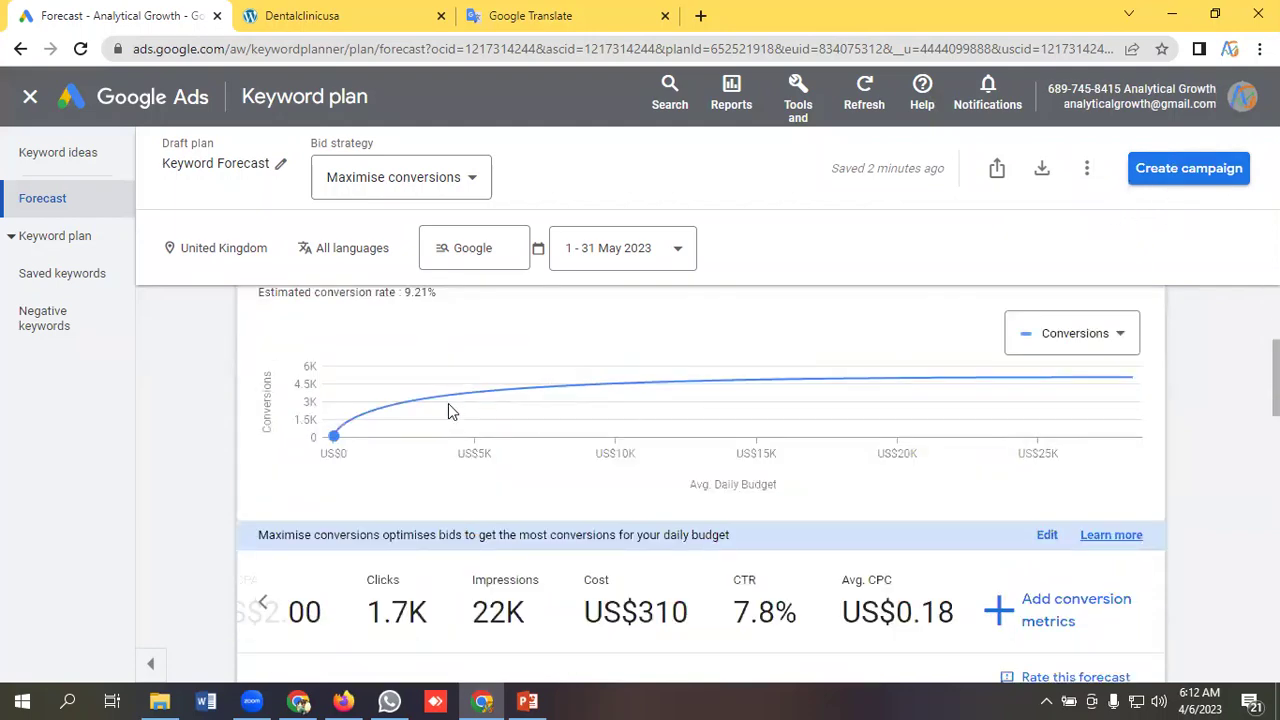
scroll(571, 392, "up", 5)
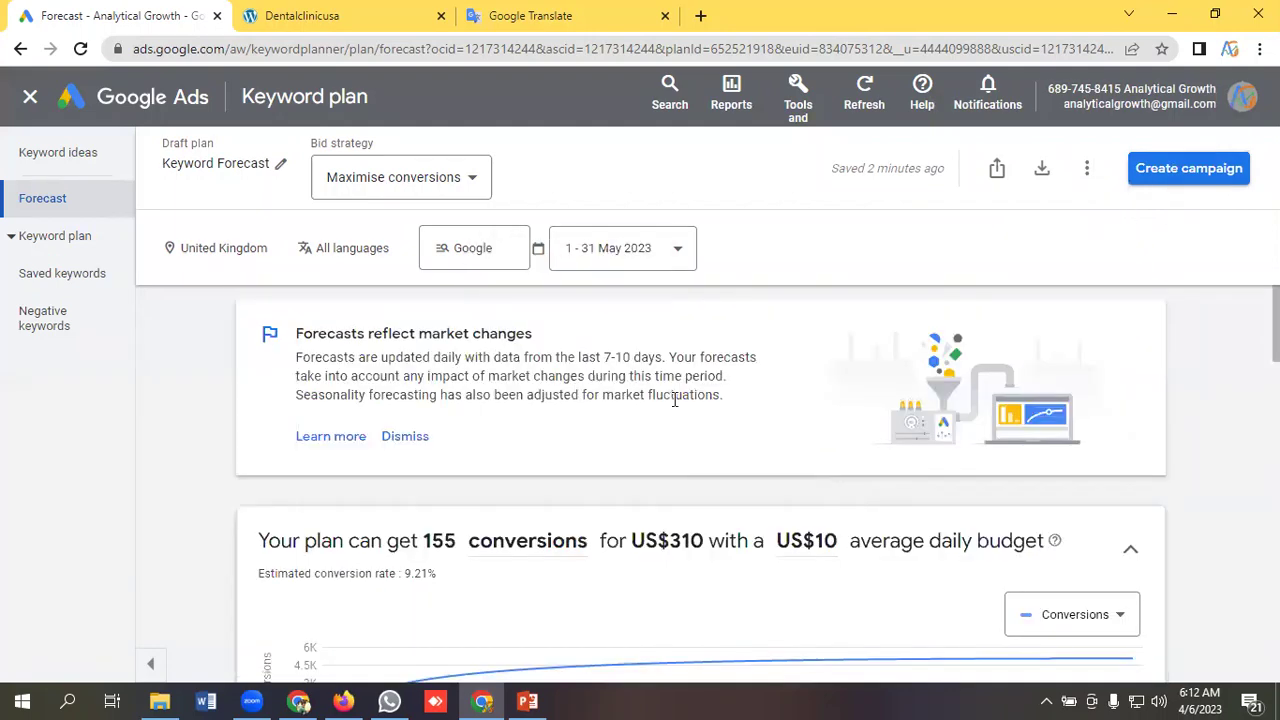